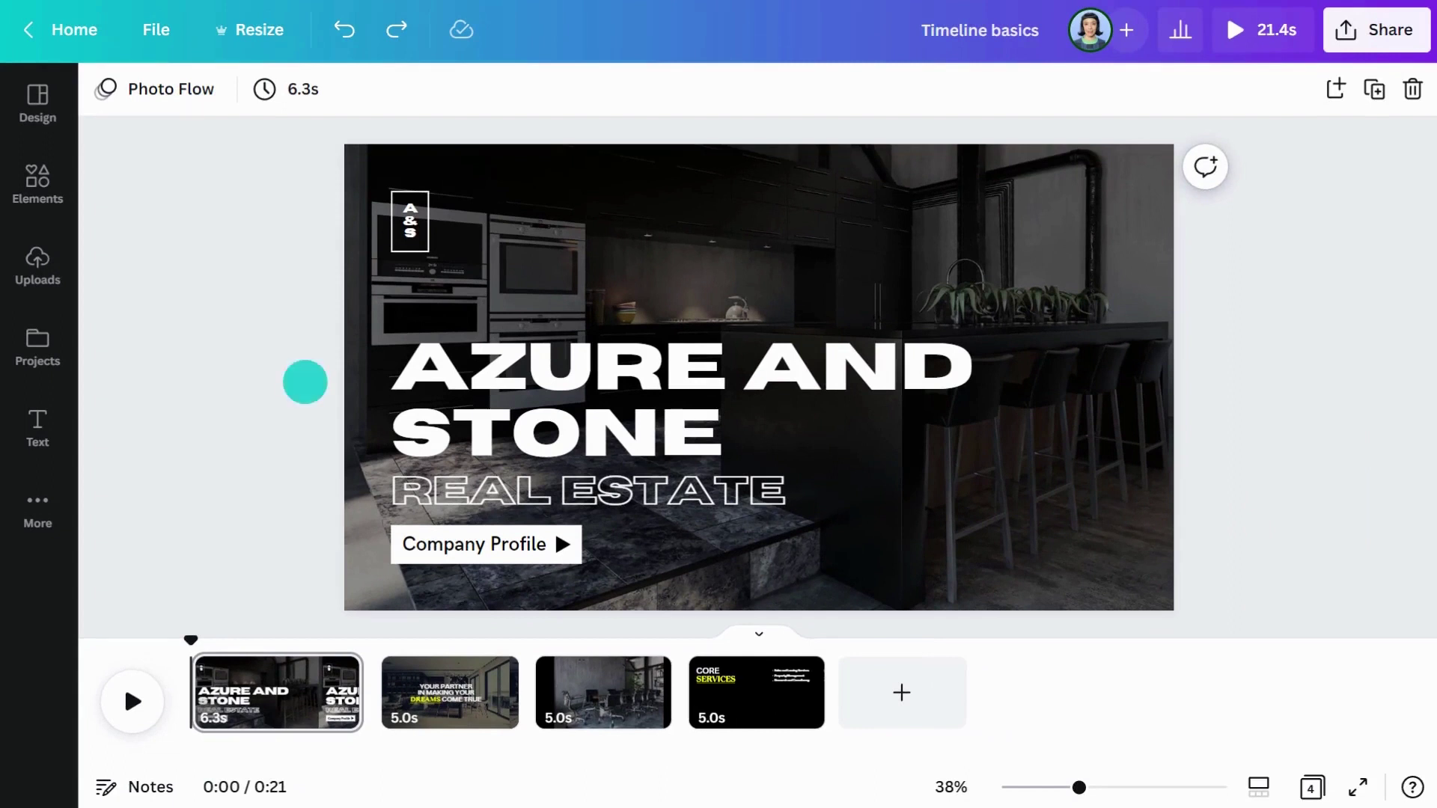
Split the living-room slide into two pages at the playhead
click(523, 683)
mouse_move(523, 683)
mouse_down()
mouse_move(641, 683)
mouse_move(515, 687)
mouse_up()
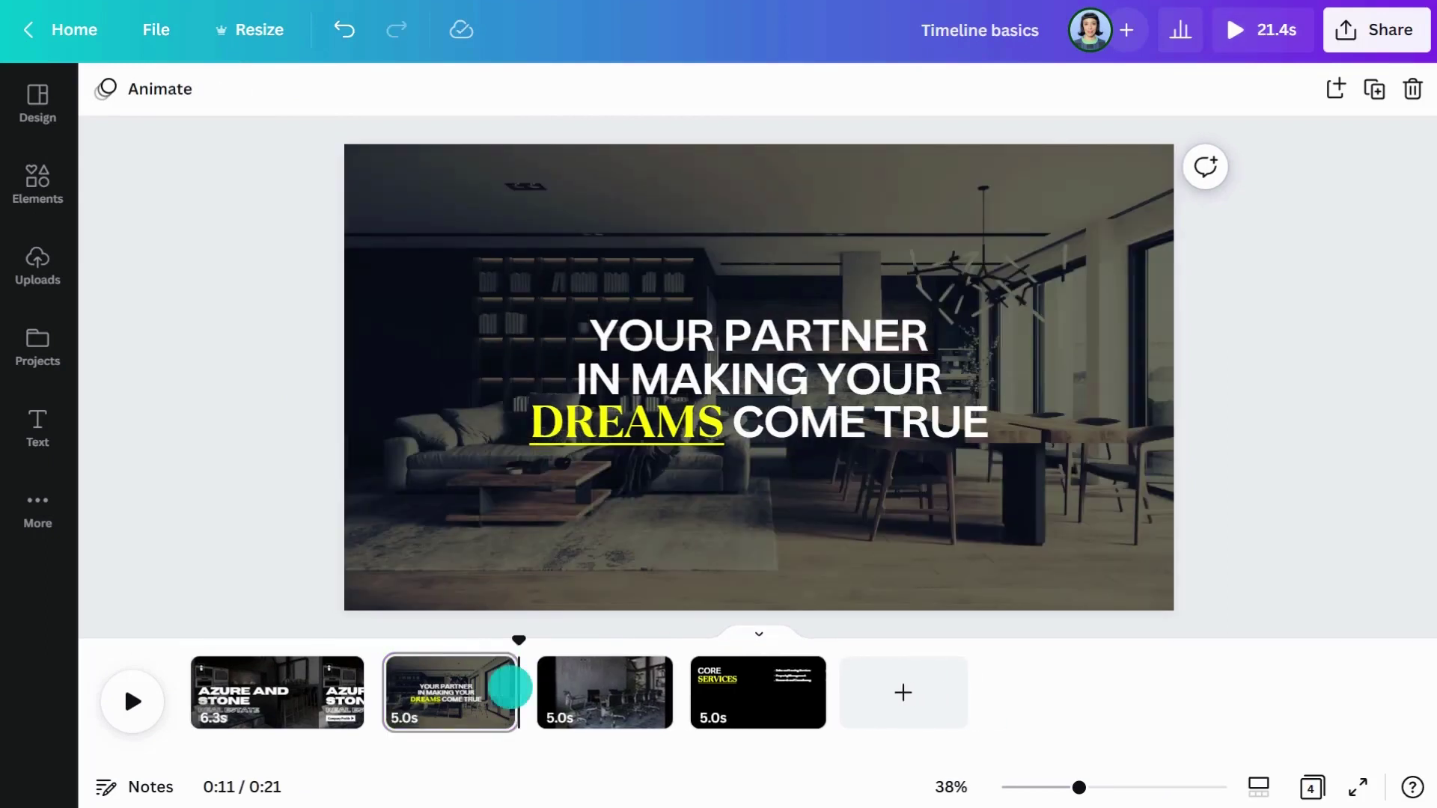
right_click(449, 664)
click(529, 574)
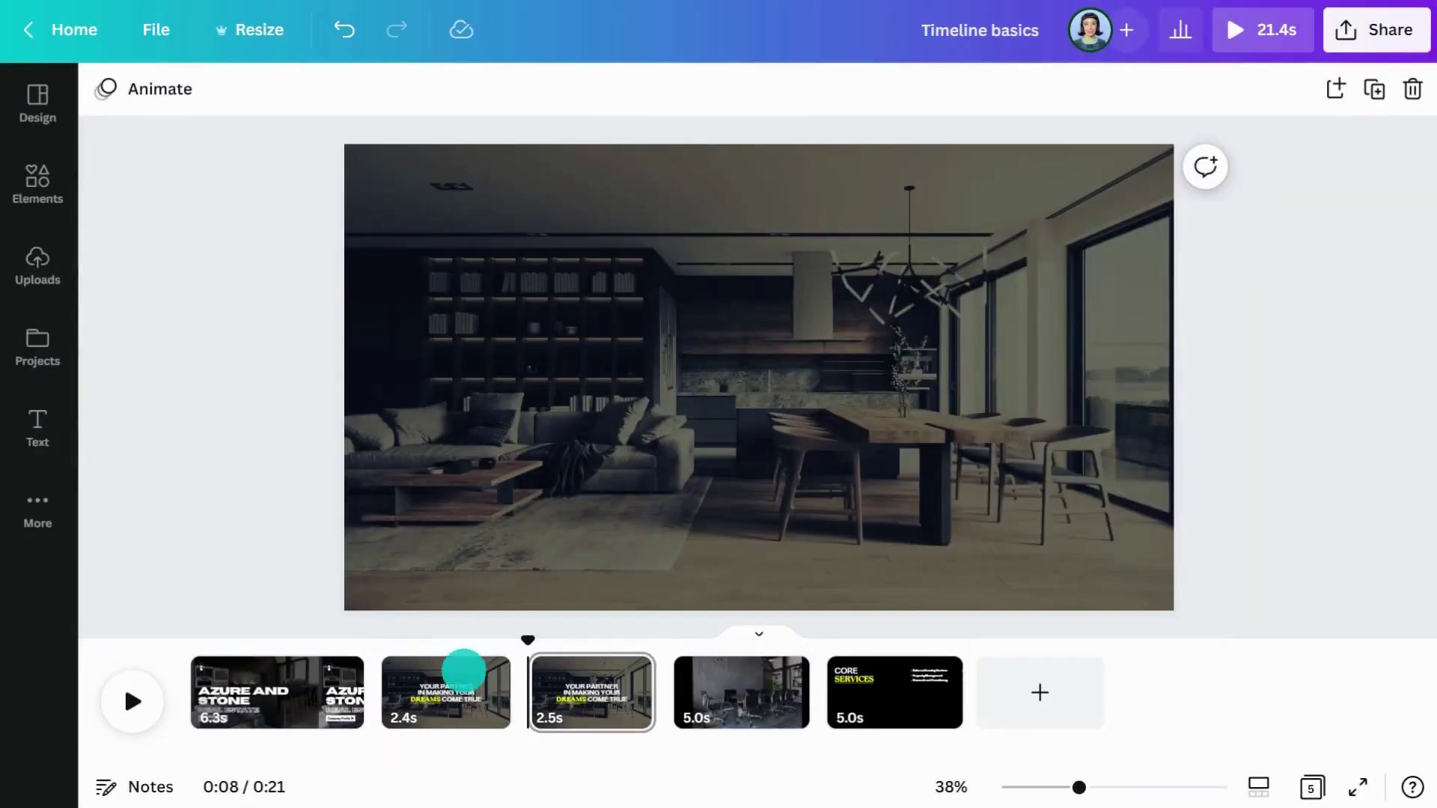
Delete the tagline text from the first half of the split slide
click(458, 674)
click(633, 422)
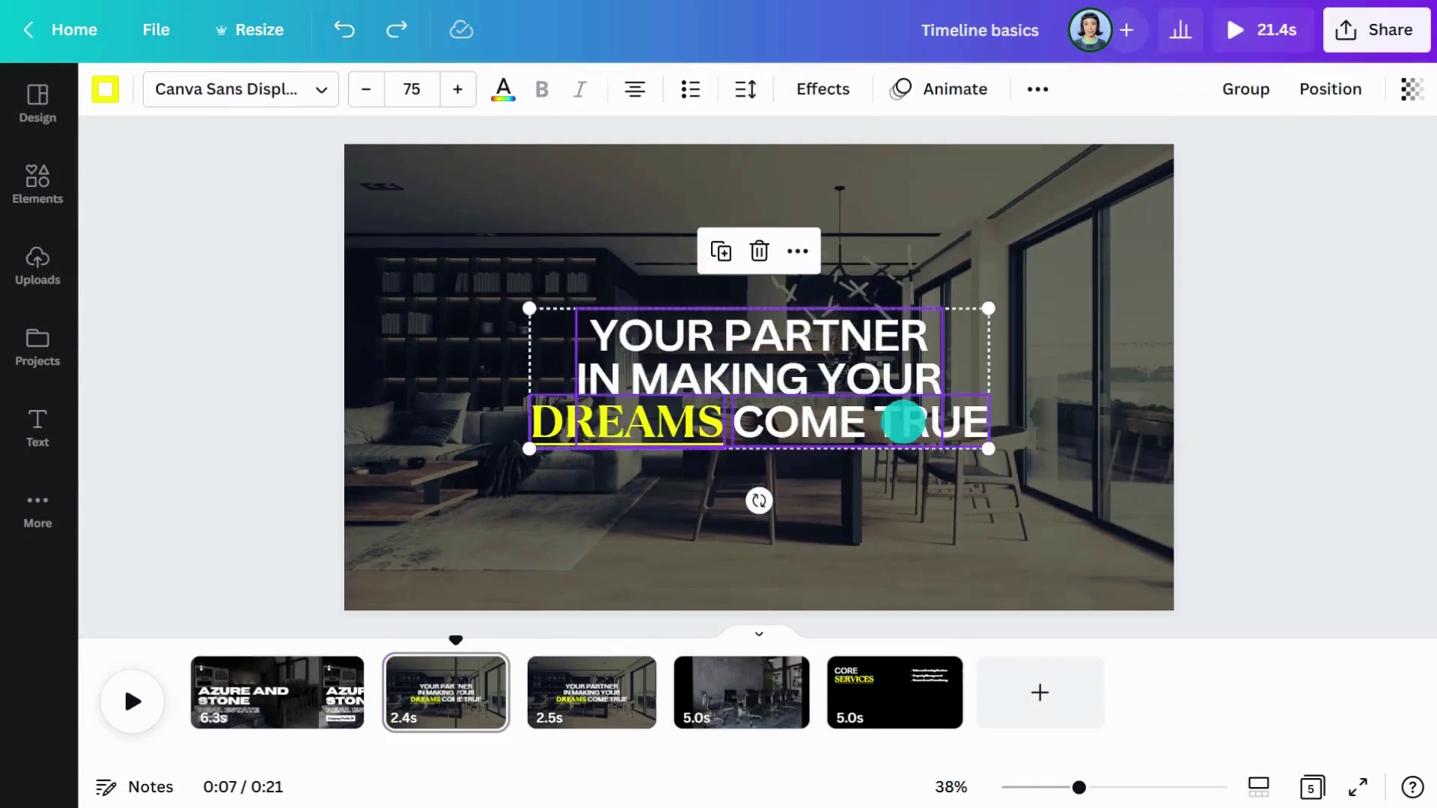
click(759, 251)
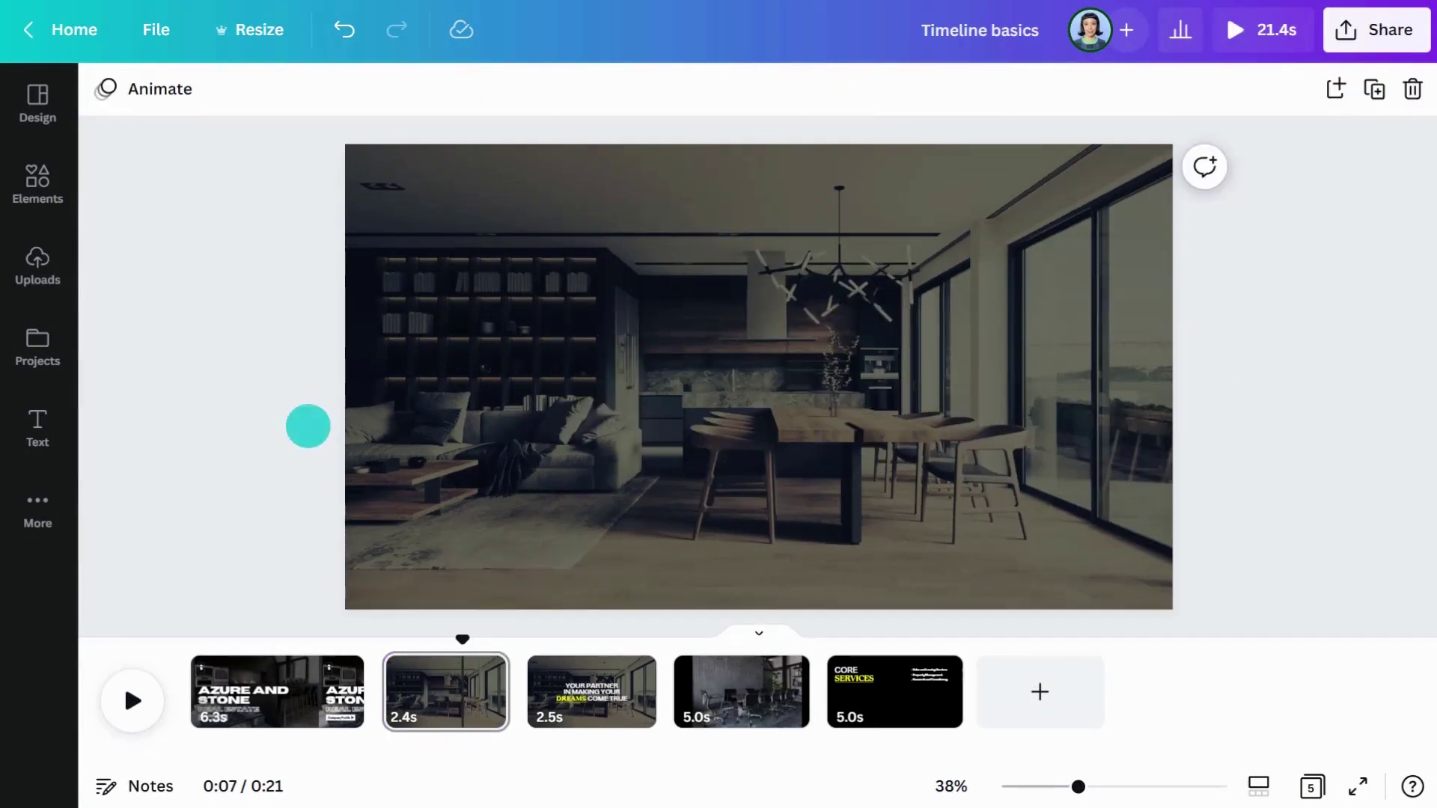
Join the two living-room slides with a 0.9-second Slide transition moving left
mouse_move(517, 661)
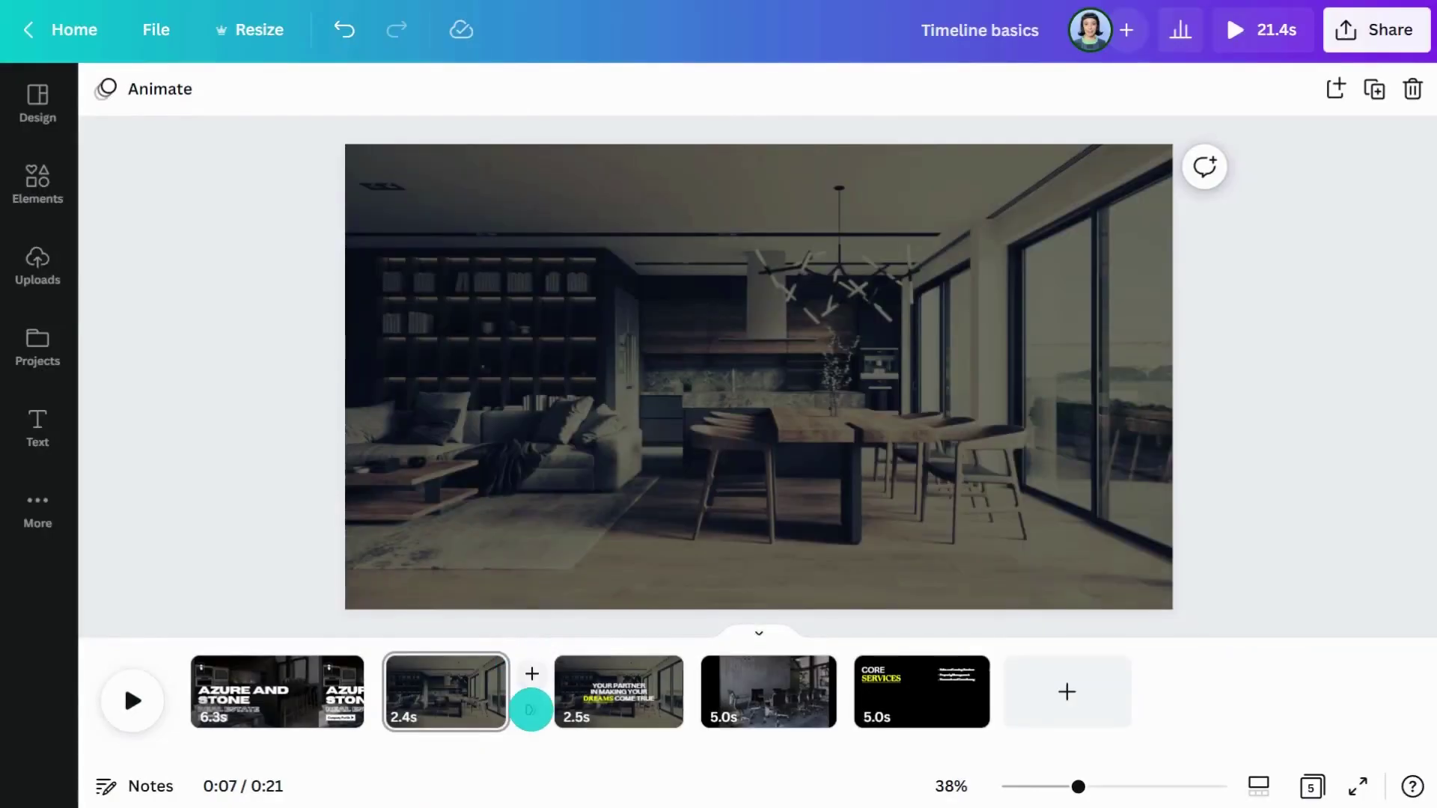
click(529, 707)
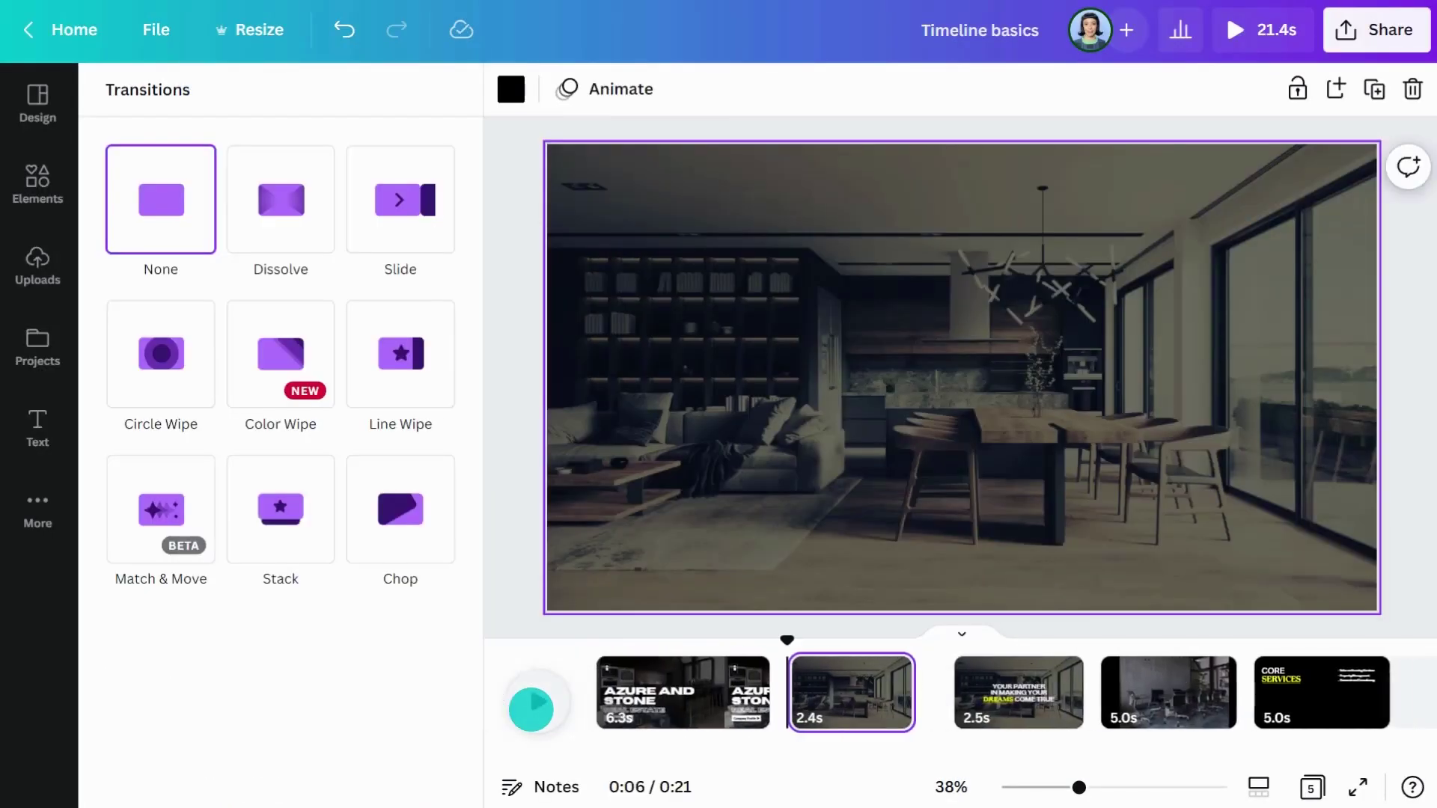
click(278, 199)
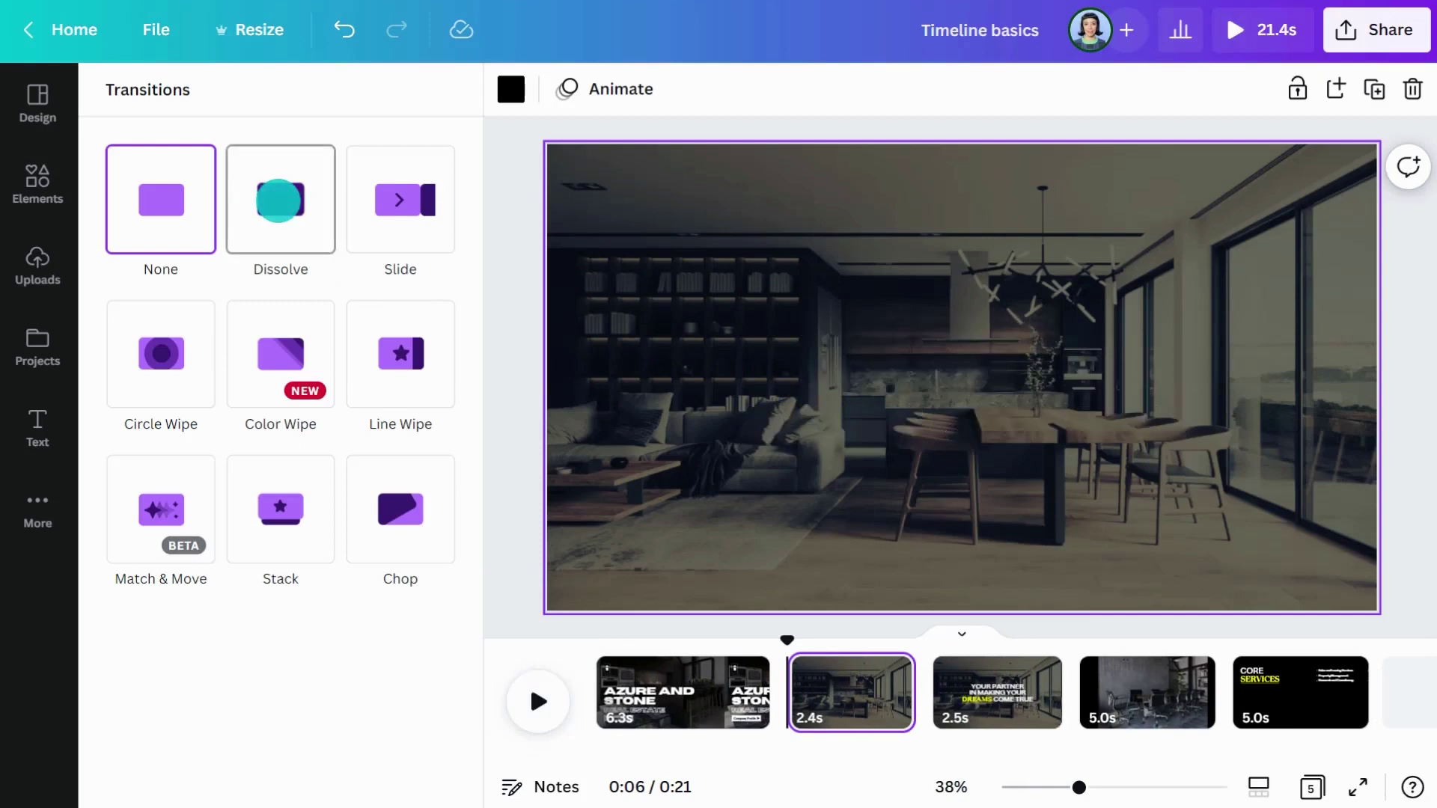
click(161, 355)
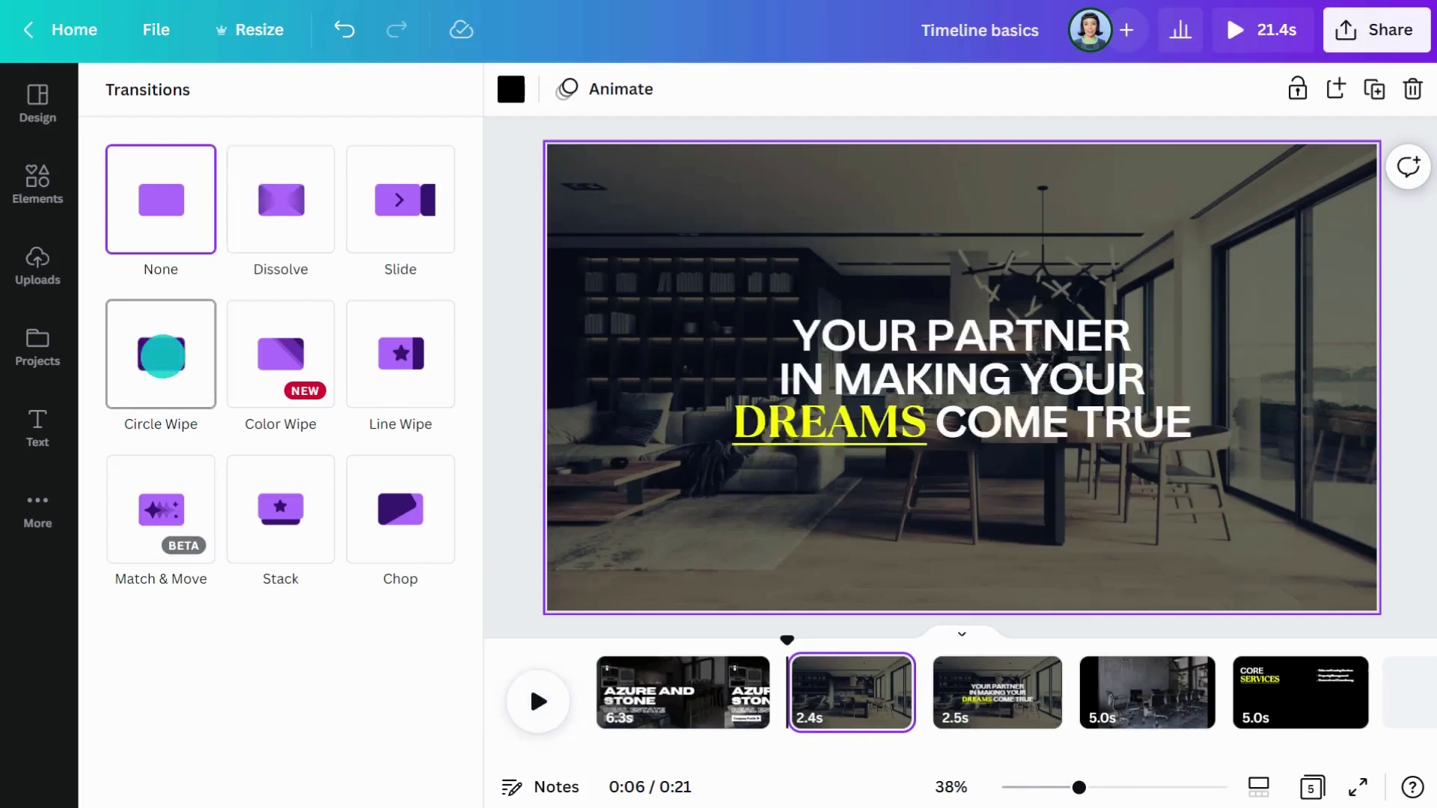
click(401, 202)
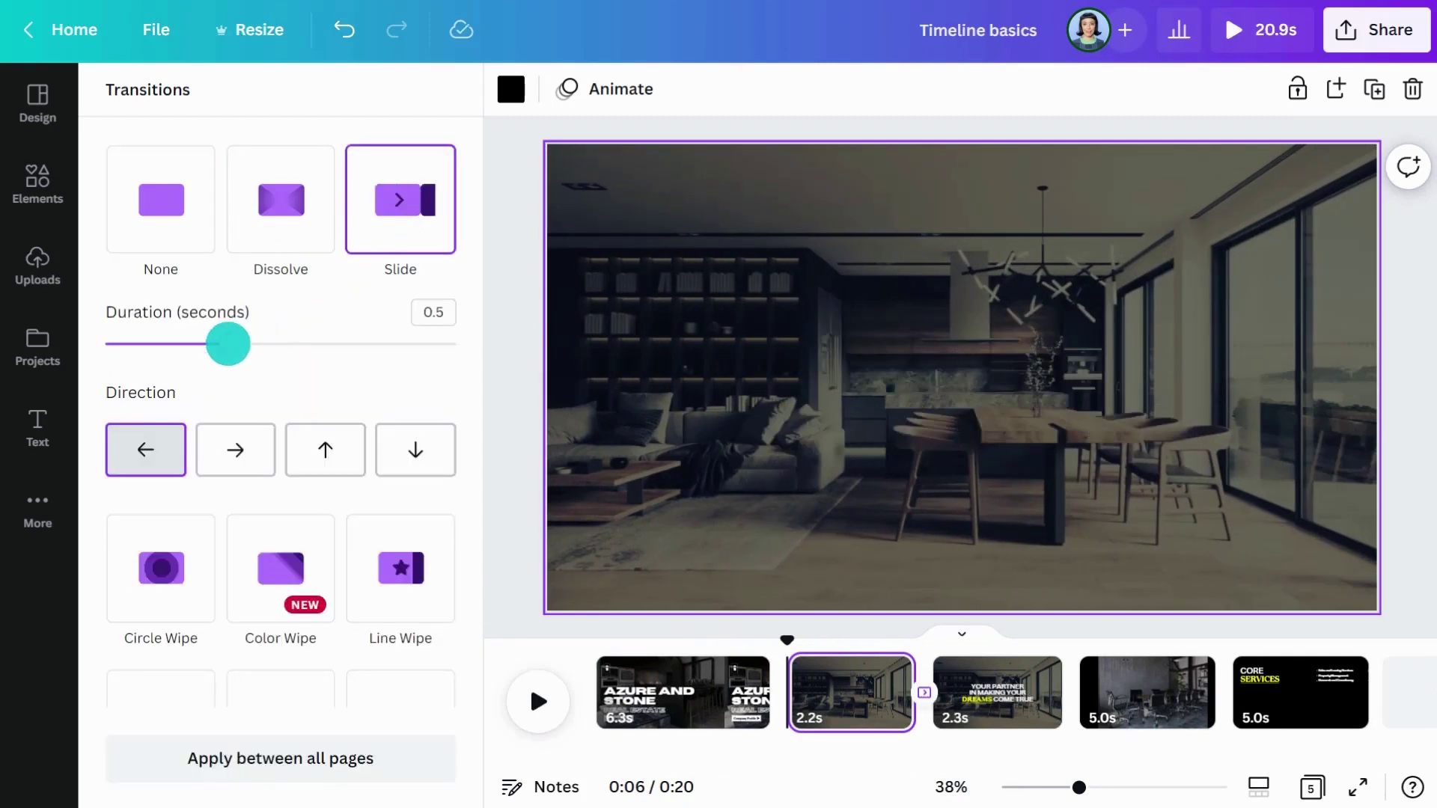
drag(228, 343, 350, 343)
click(151, 449)
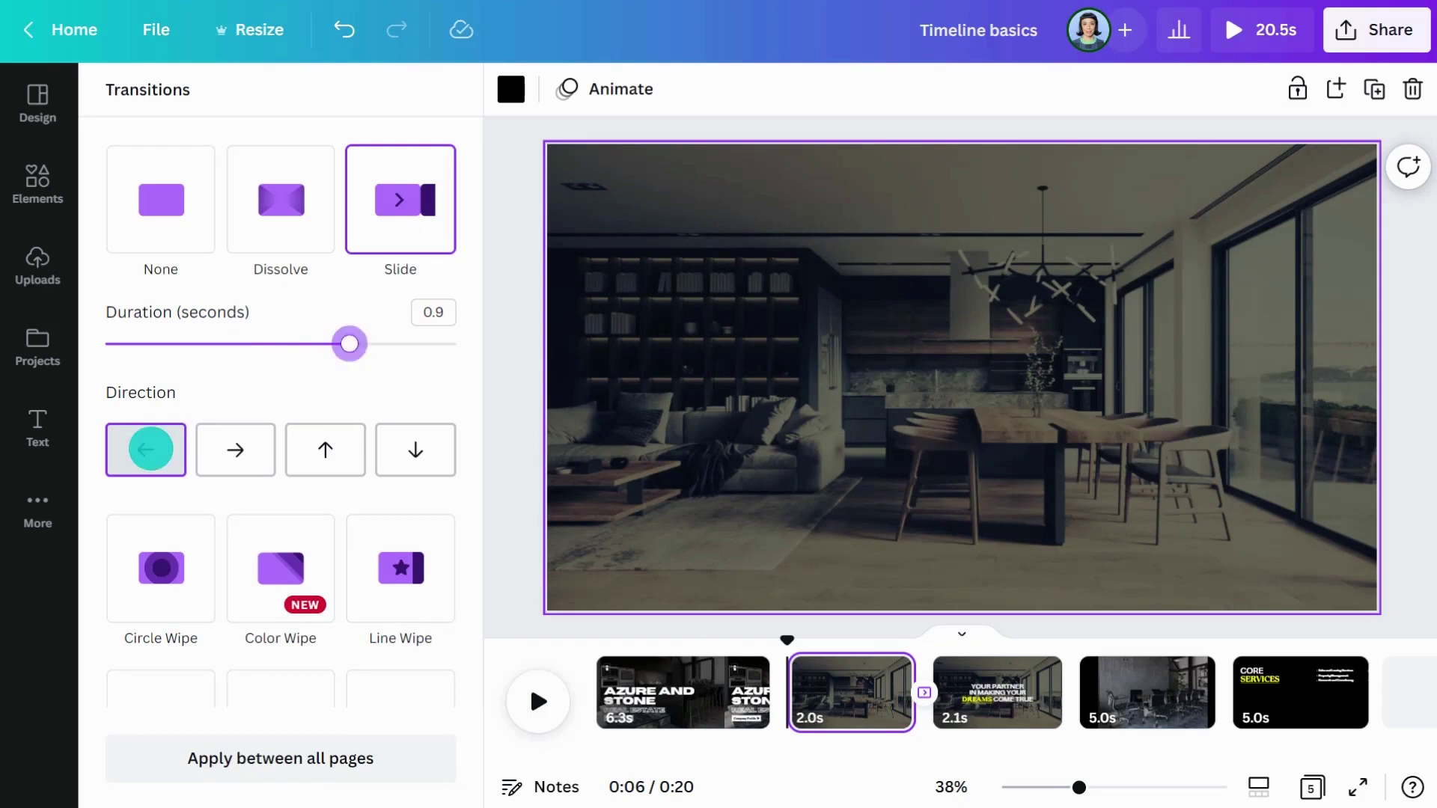
Add Dissolve transitions before the meeting-room slide and before the Core Services slide
click(1083, 710)
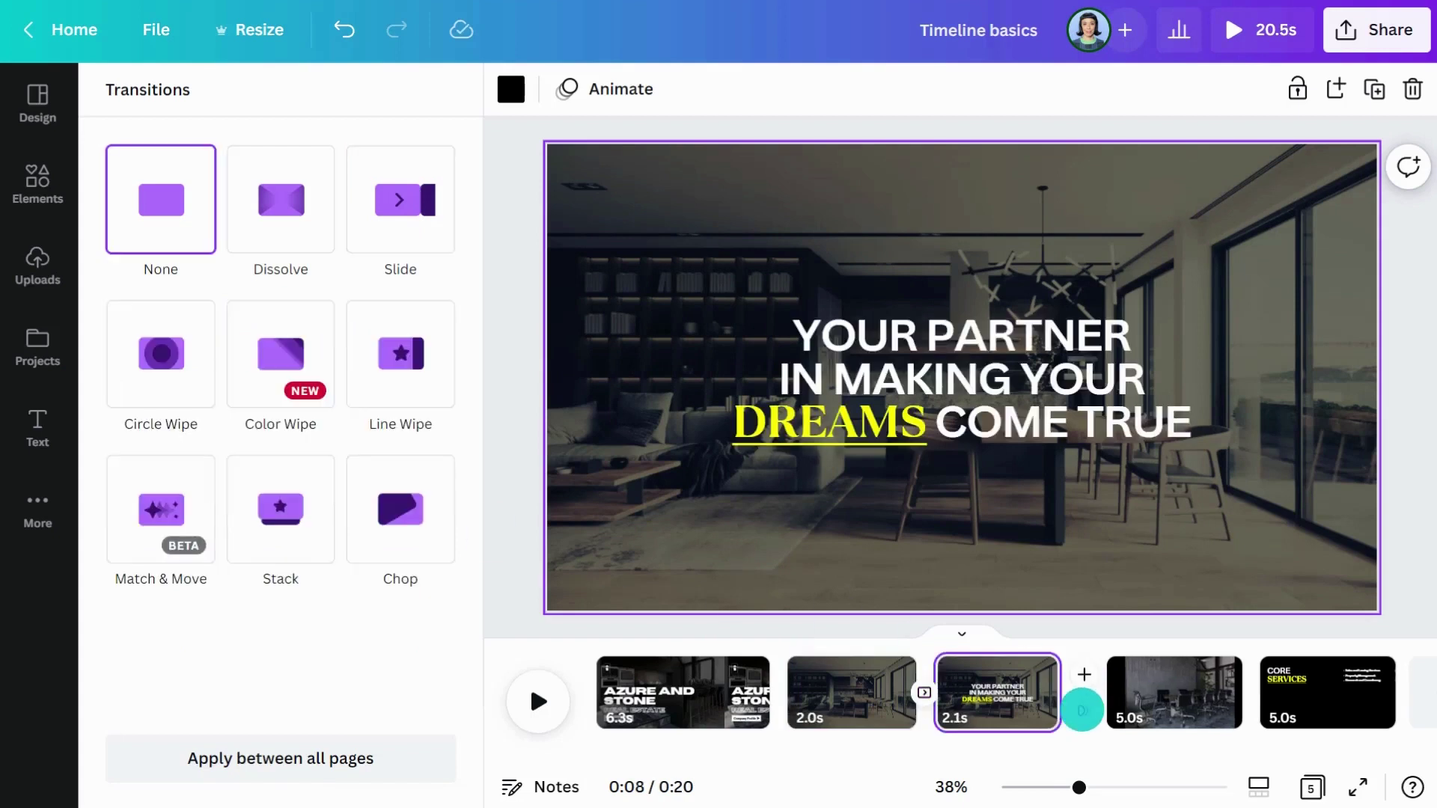
click(281, 200)
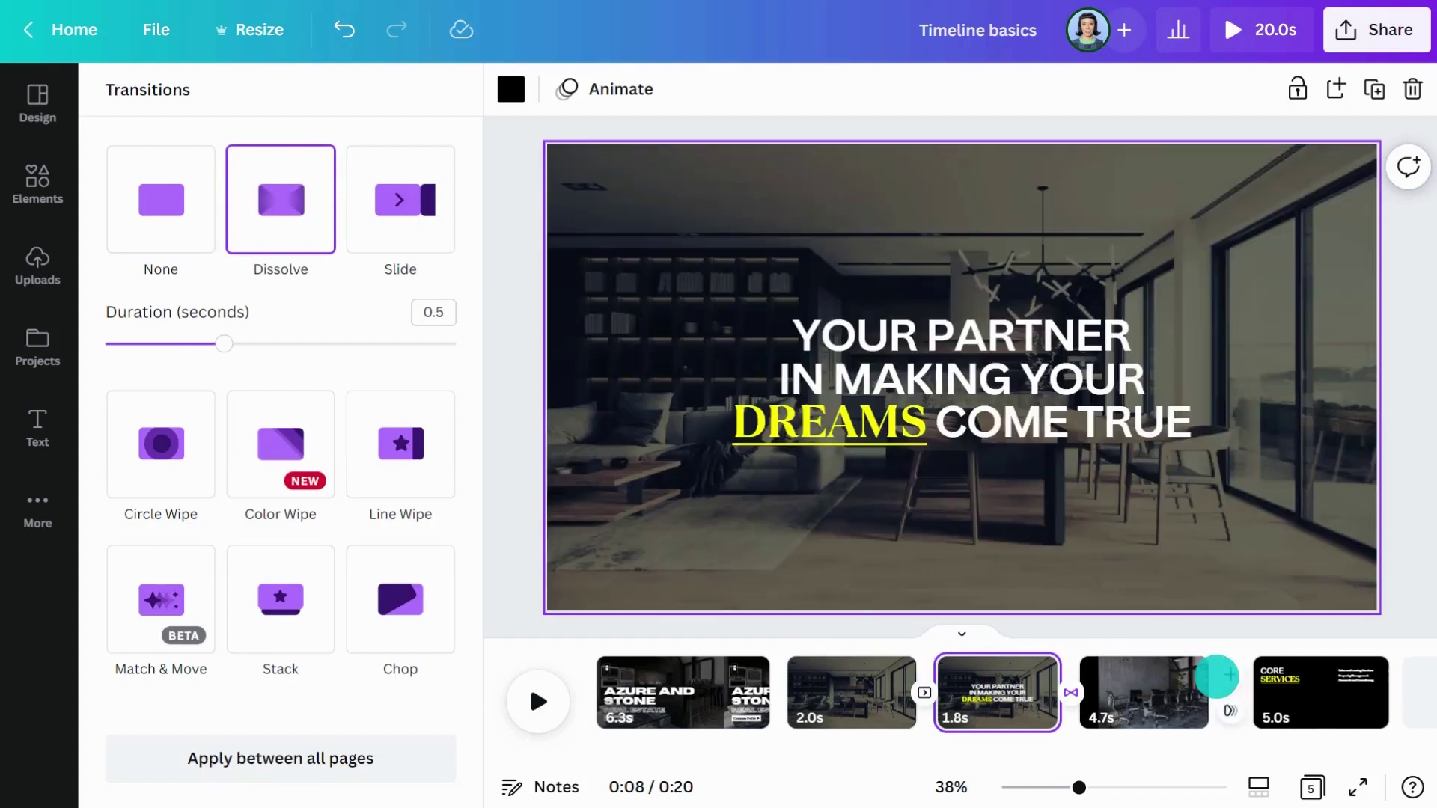
click(1205, 707)
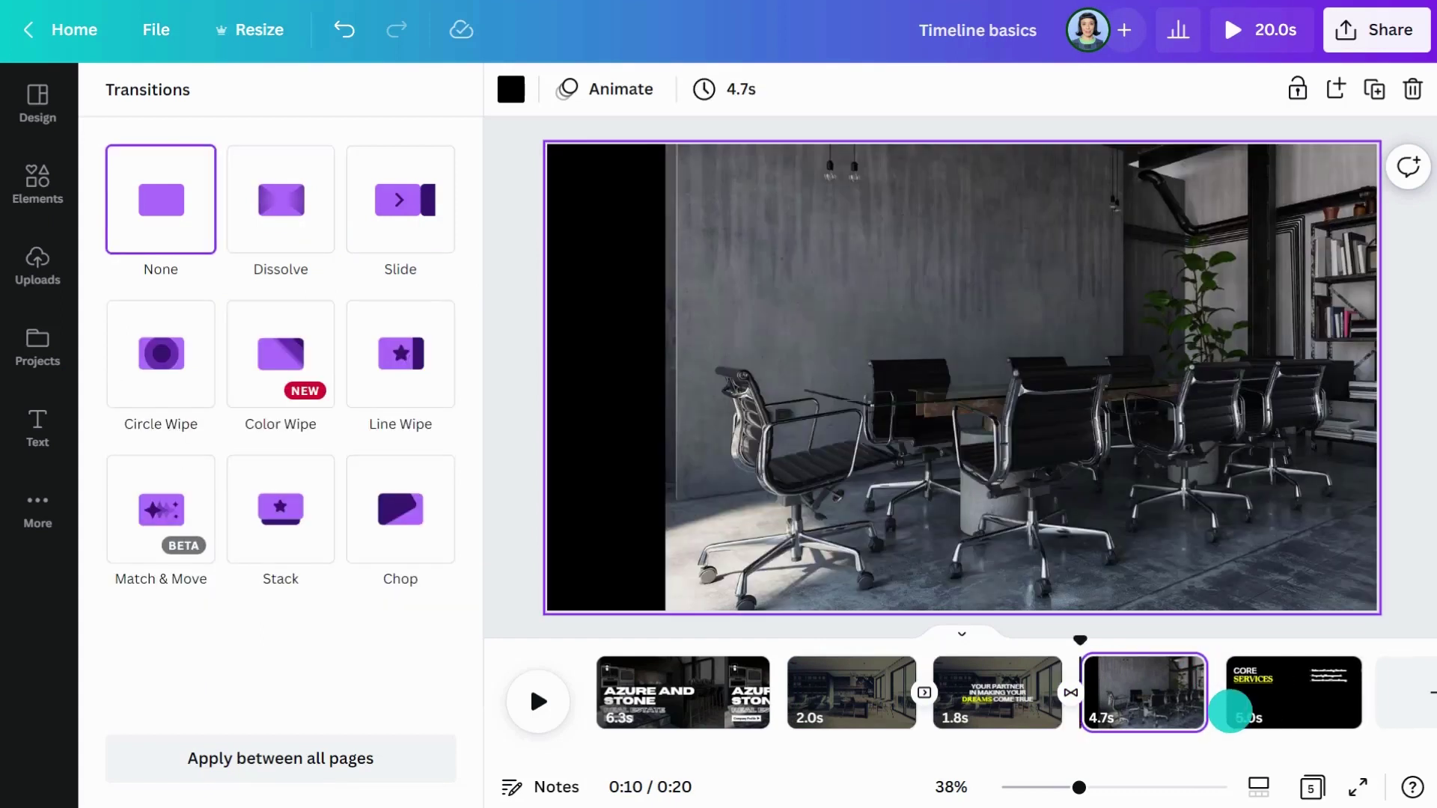
click(280, 201)
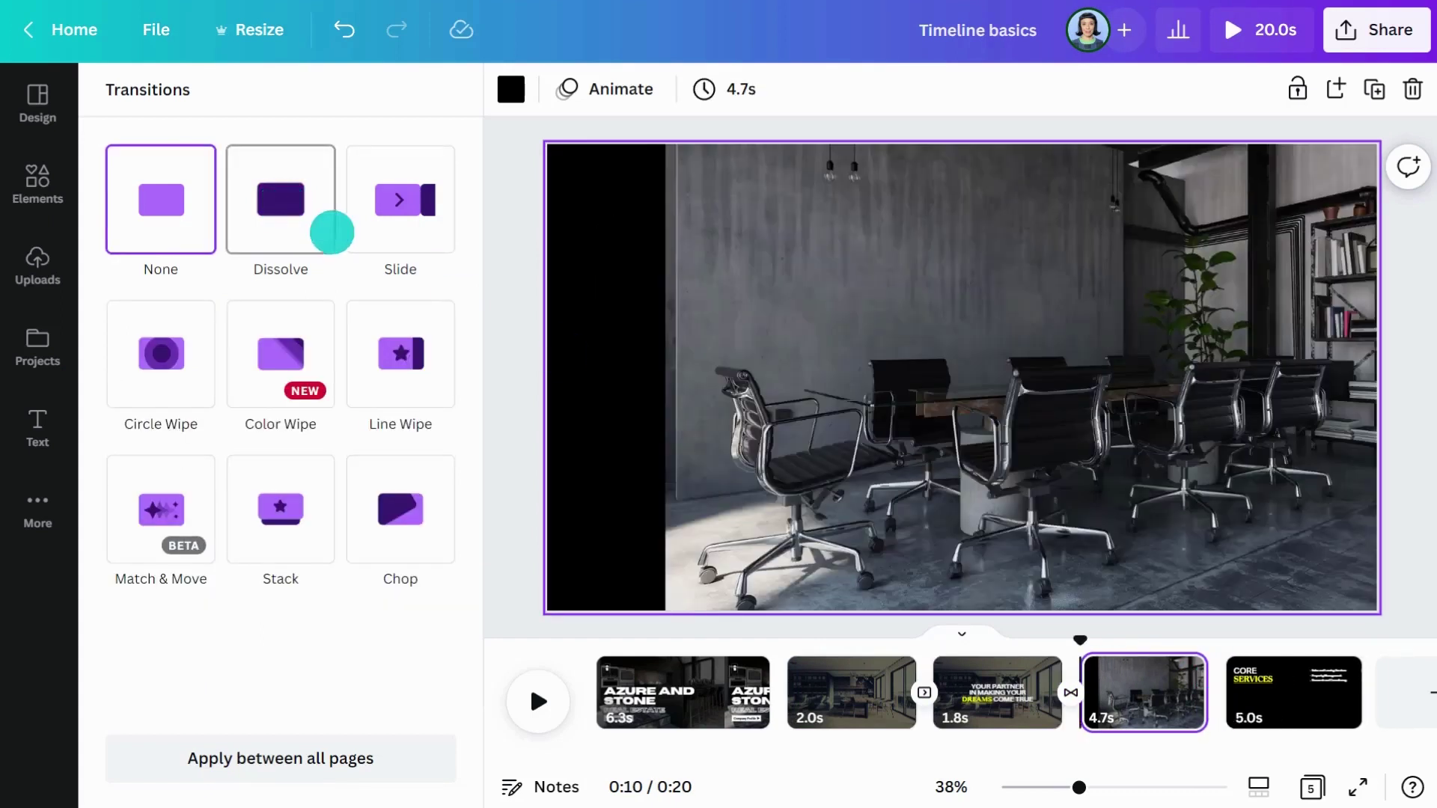
click(509, 337)
Add the paragraph 'Azure and Stone is one of the fastest growing and most trusted real estate companies' in Agrandir Medium
key(ctrl+z)
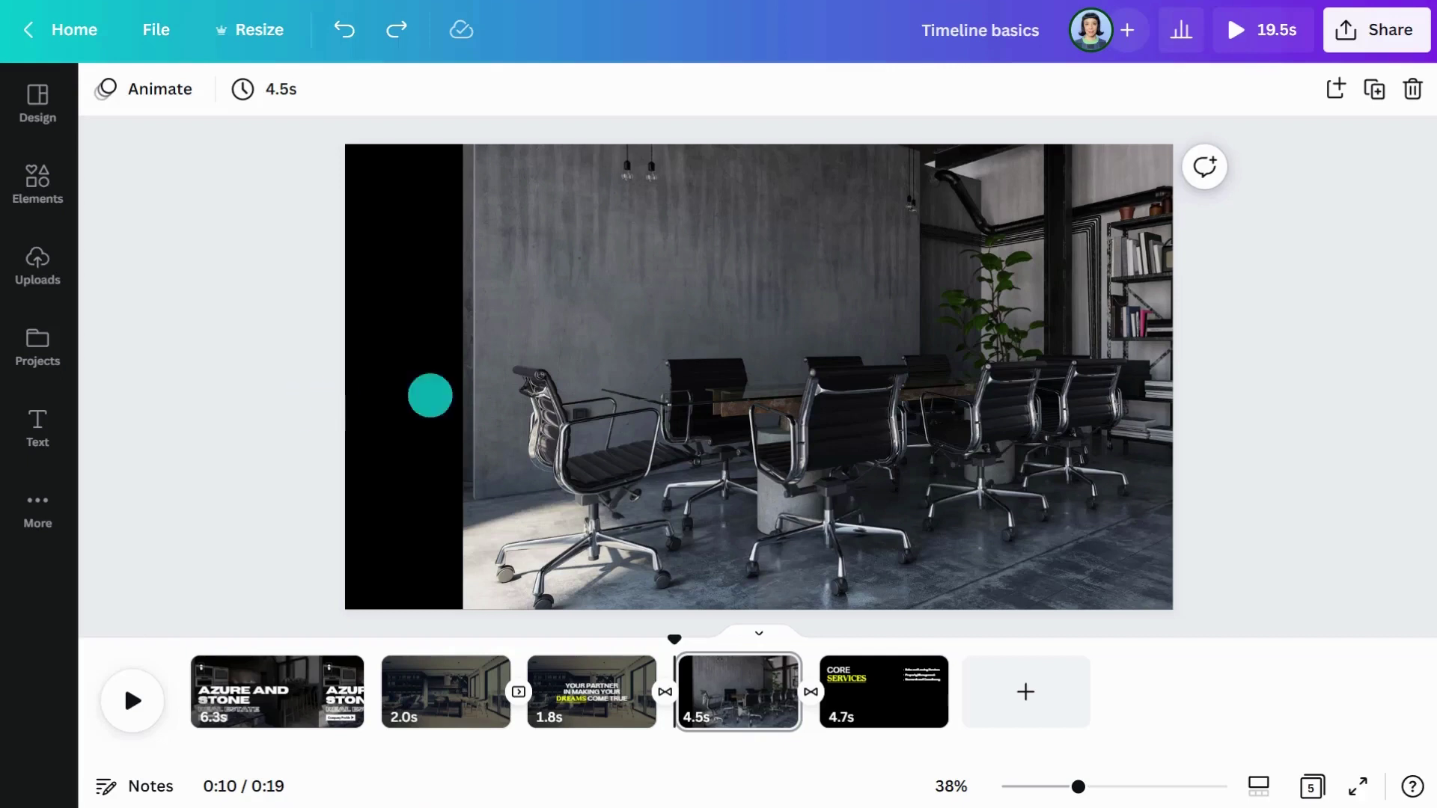
text(tAzure a)
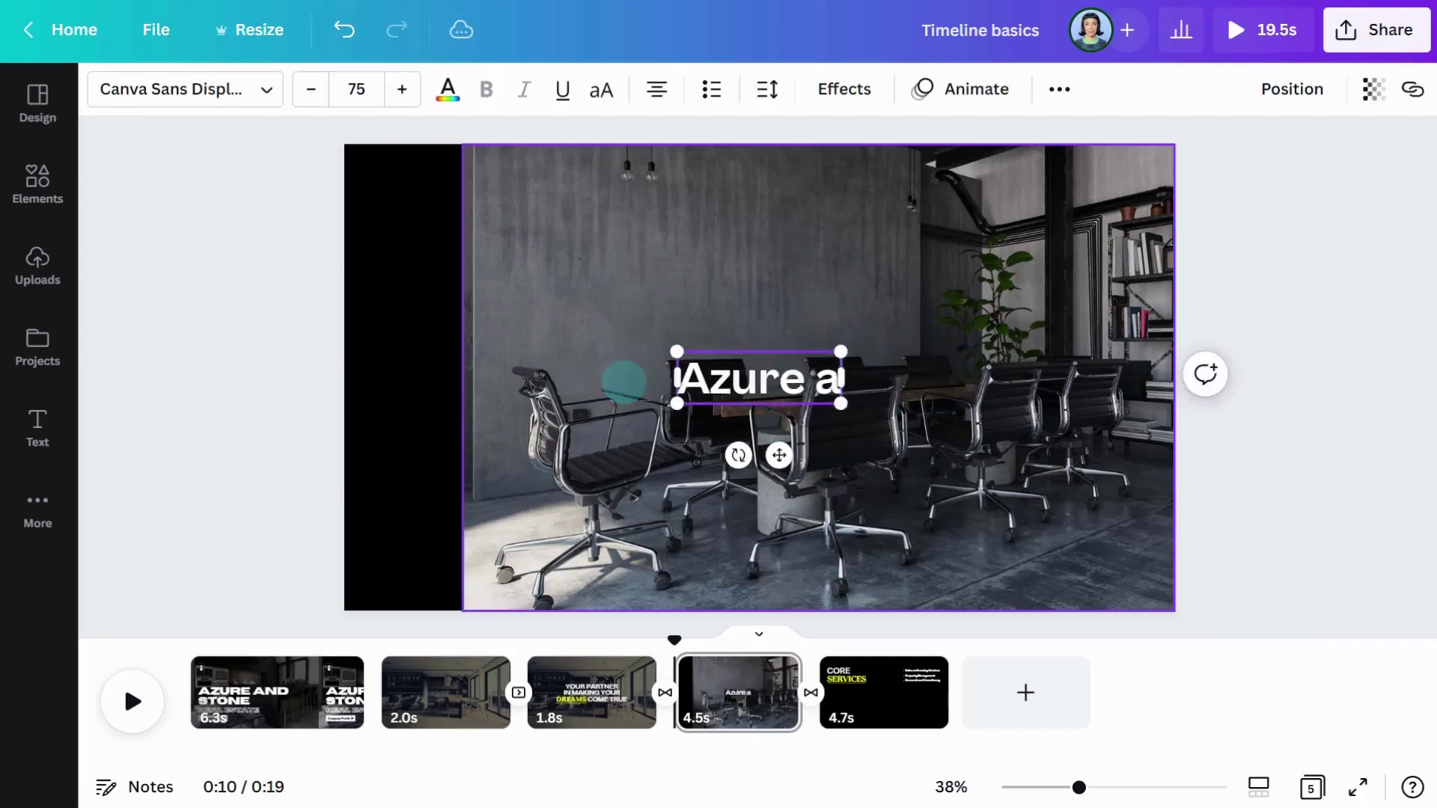
text(nd Stone is one of the fastest growing and most trusted real estate companies in the city.)
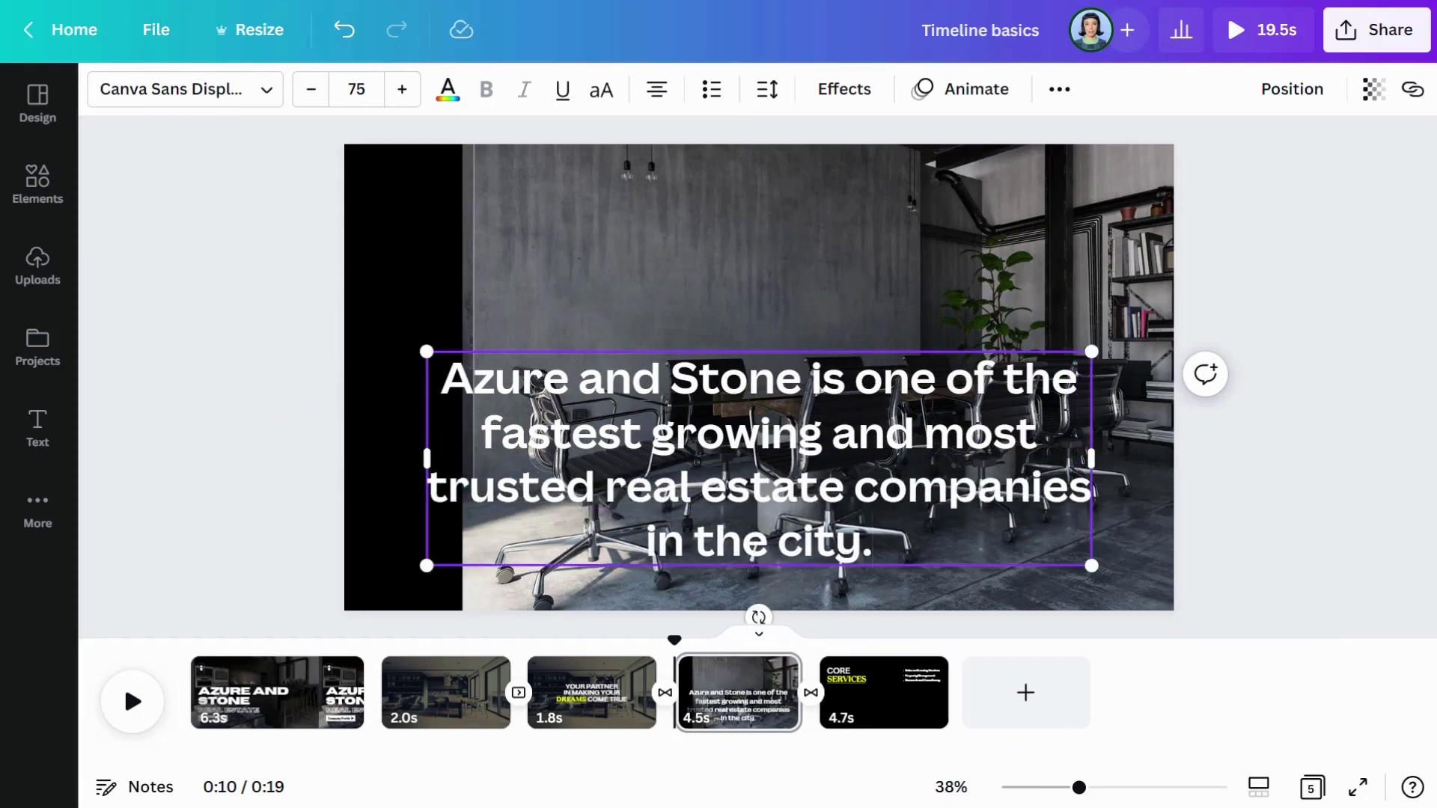
click(224, 89)
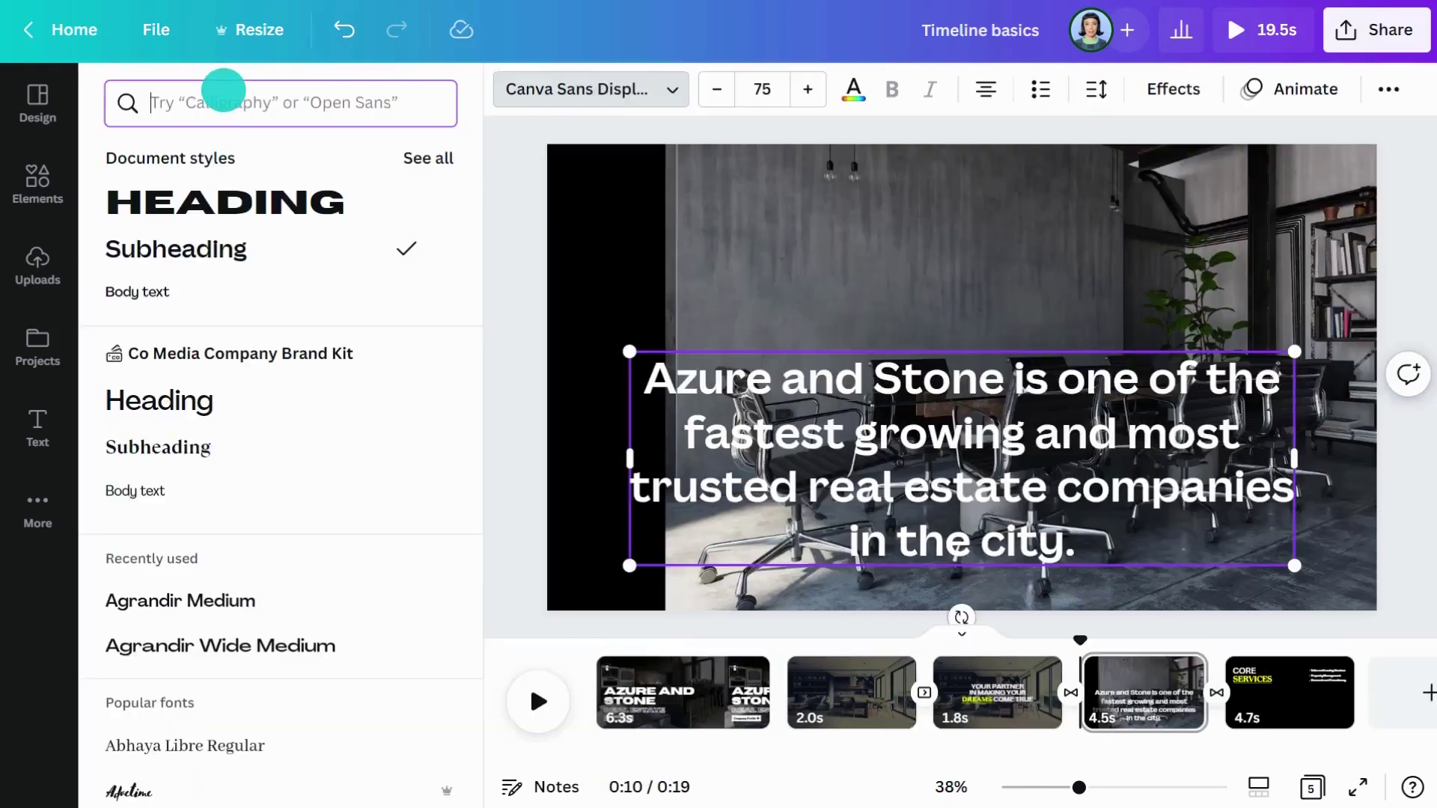
click(218, 401)
Format the paragraph at size 30, not bold, left-aligned, in black
click(716, 89)
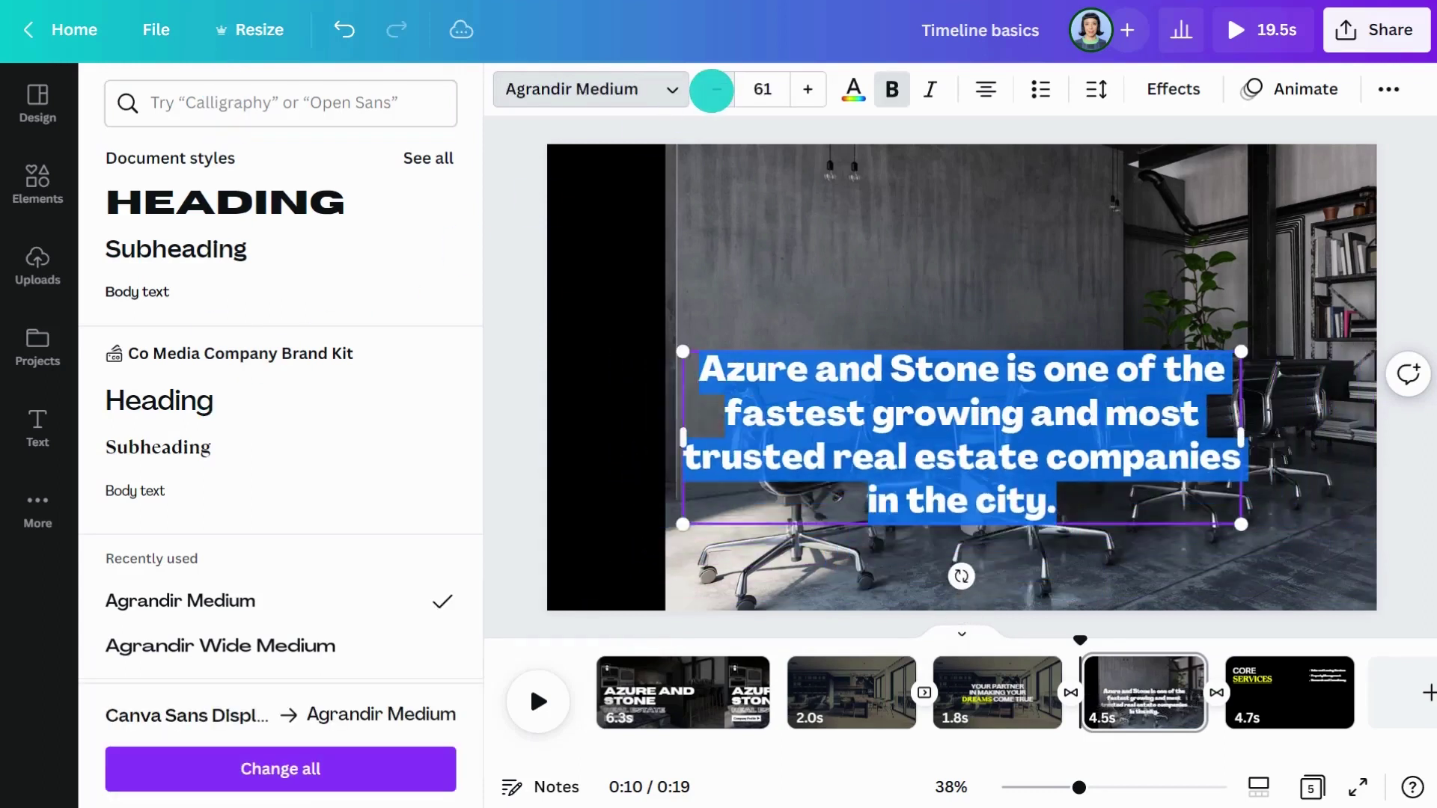
click(892, 89)
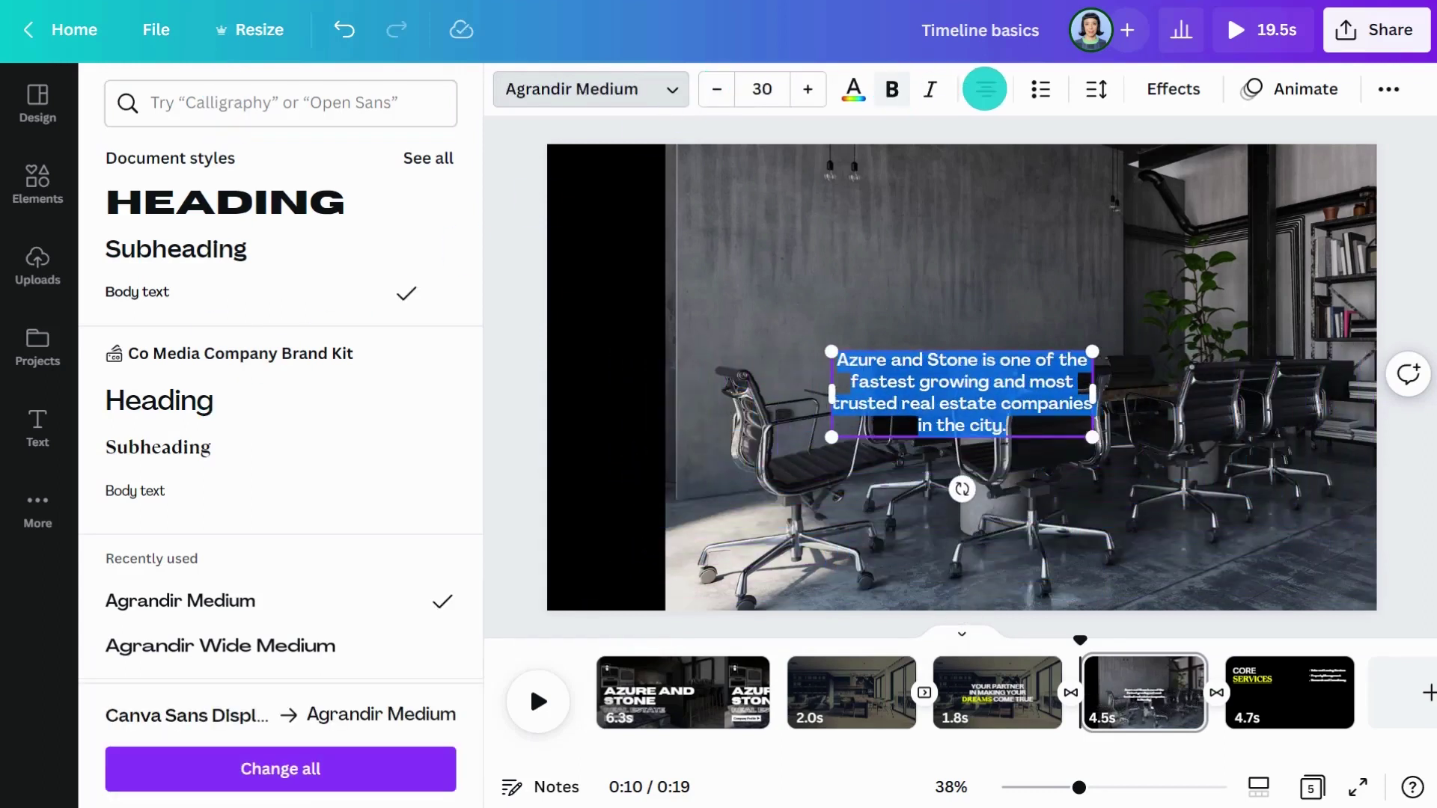
click(986, 89)
click(853, 89)
click(193, 207)
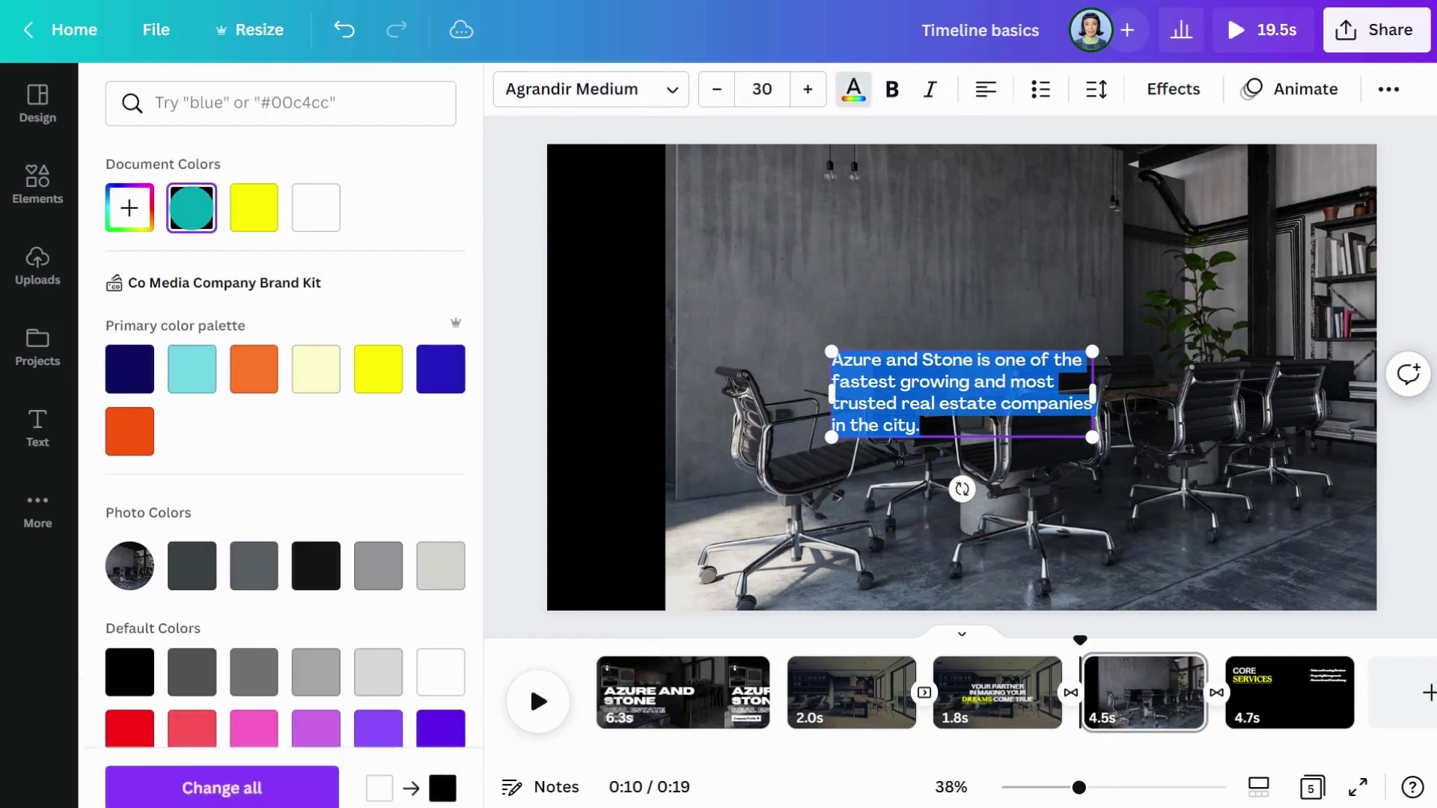
Move the paragraph to the upper left and fit a white rectangle behind it as a card
drag(658, 407, 541, 289)
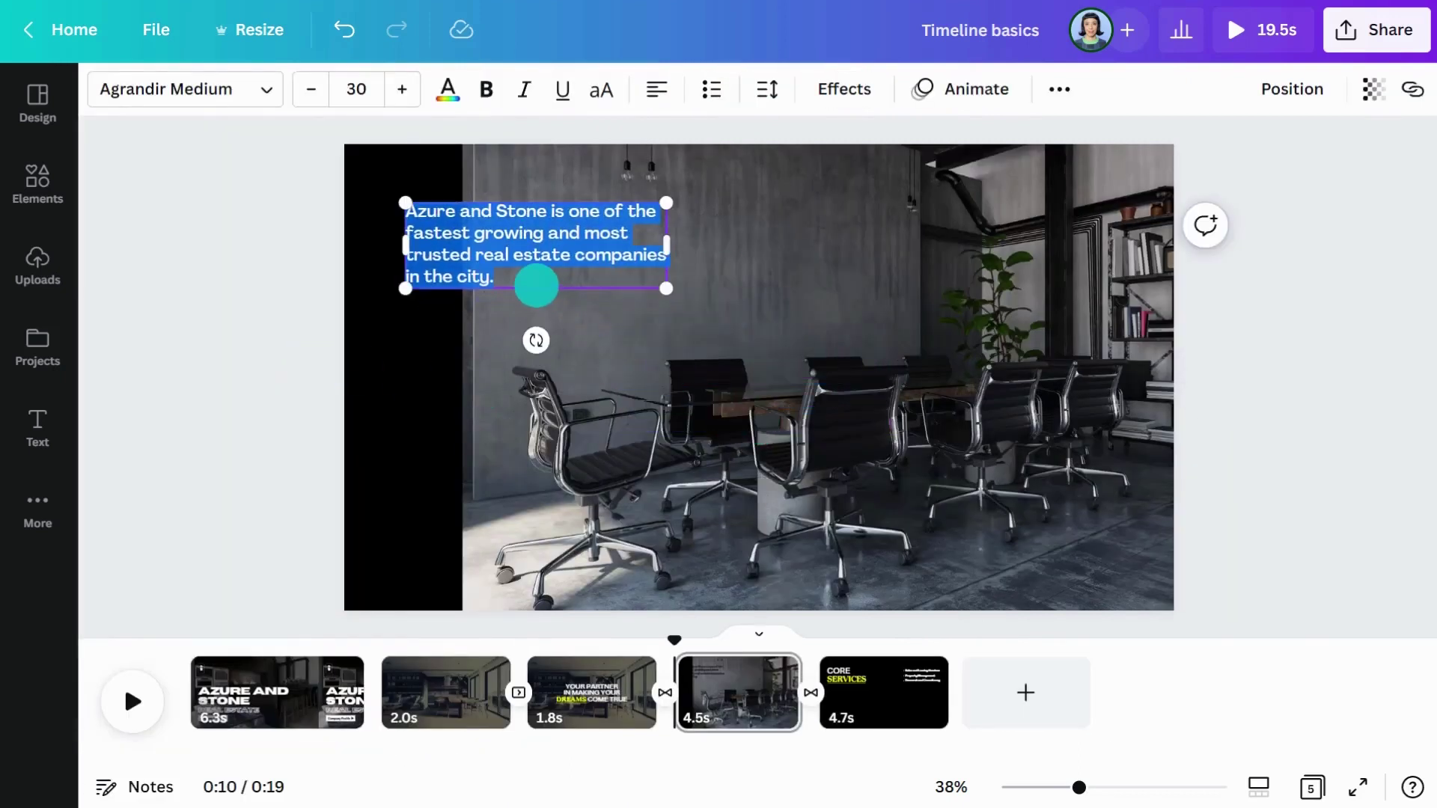
key(r)
drag(688, 377, 464, 378)
click(226, 89)
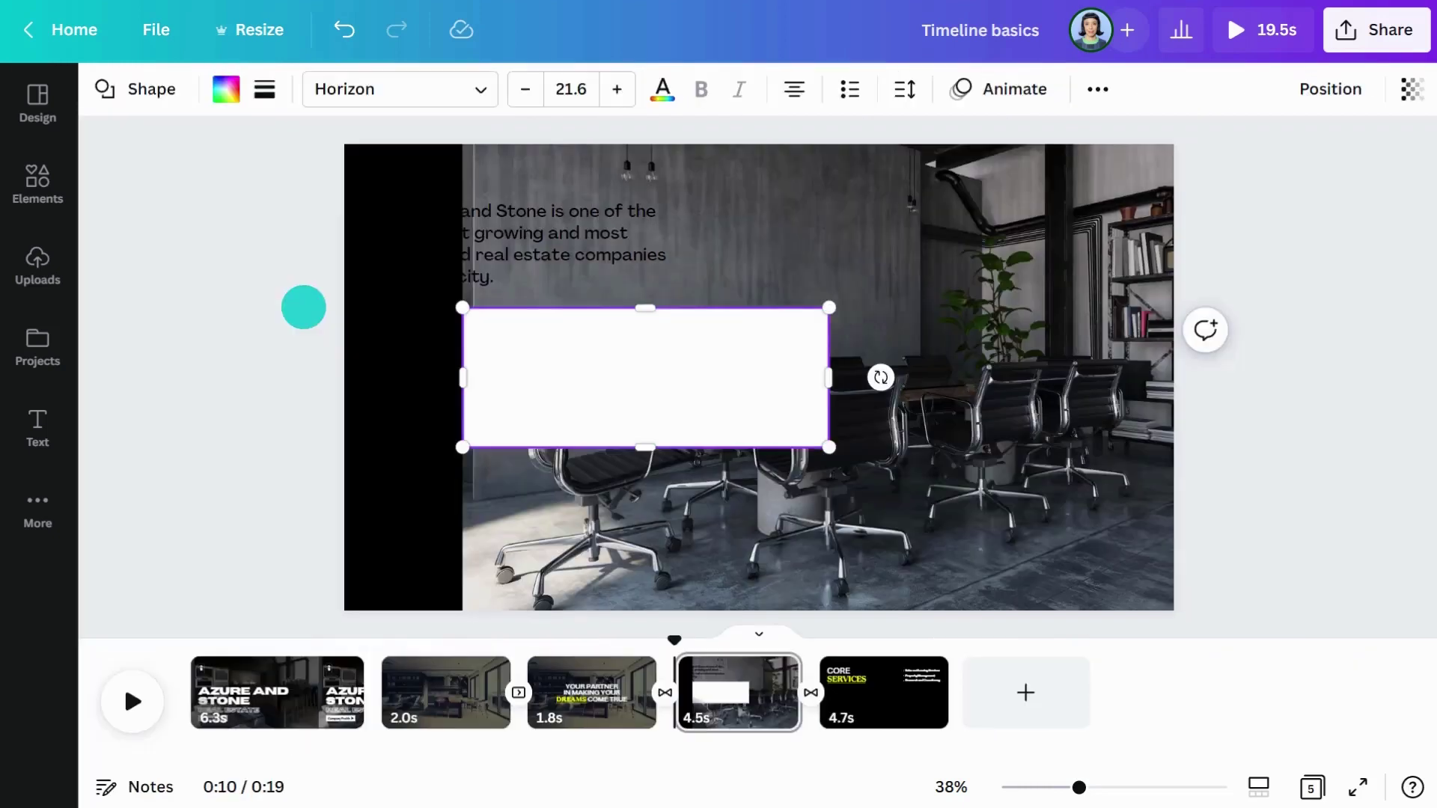
drag(639, 382, 546, 240)
drag(757, 261, 702, 258)
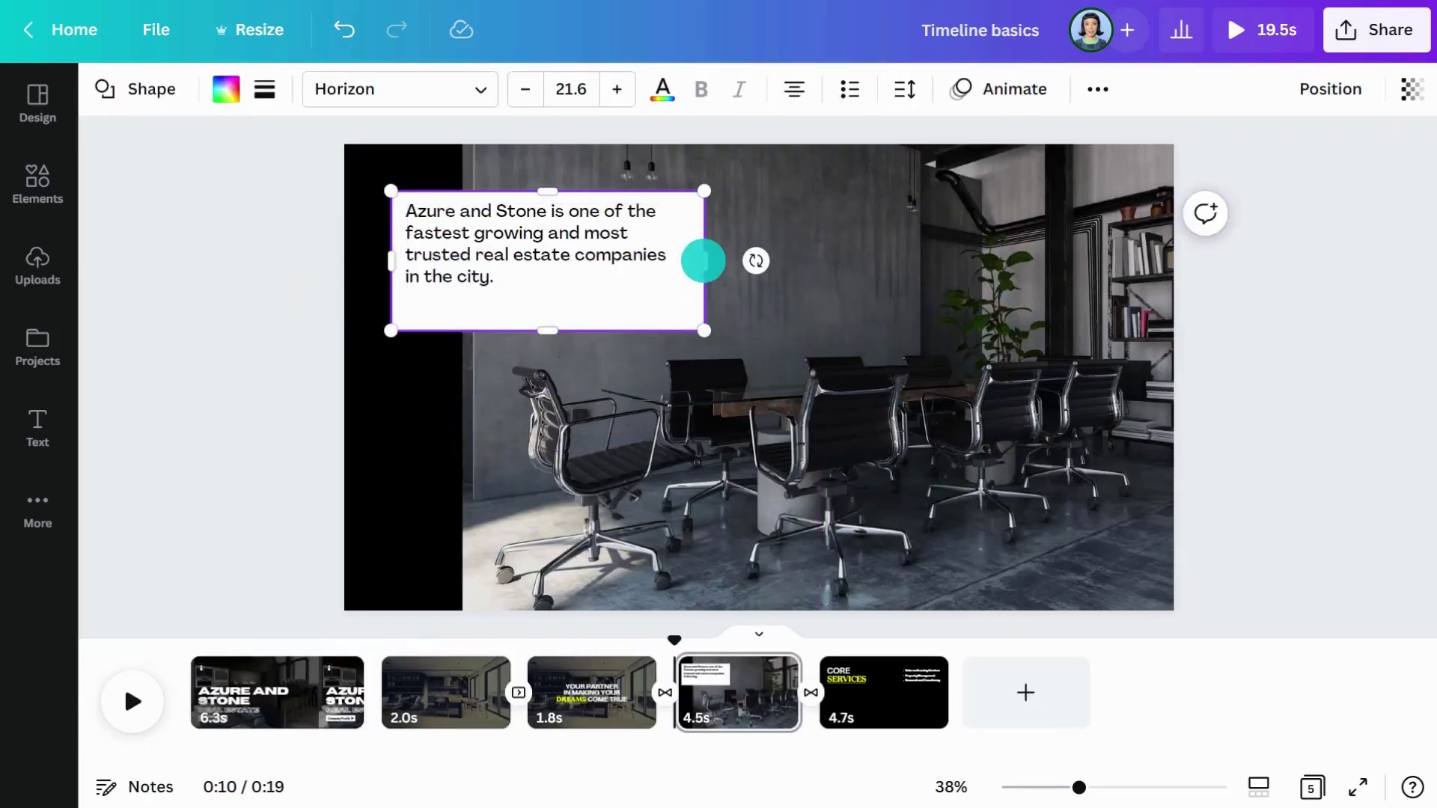
drag(548, 330, 546, 299)
key(Escape)
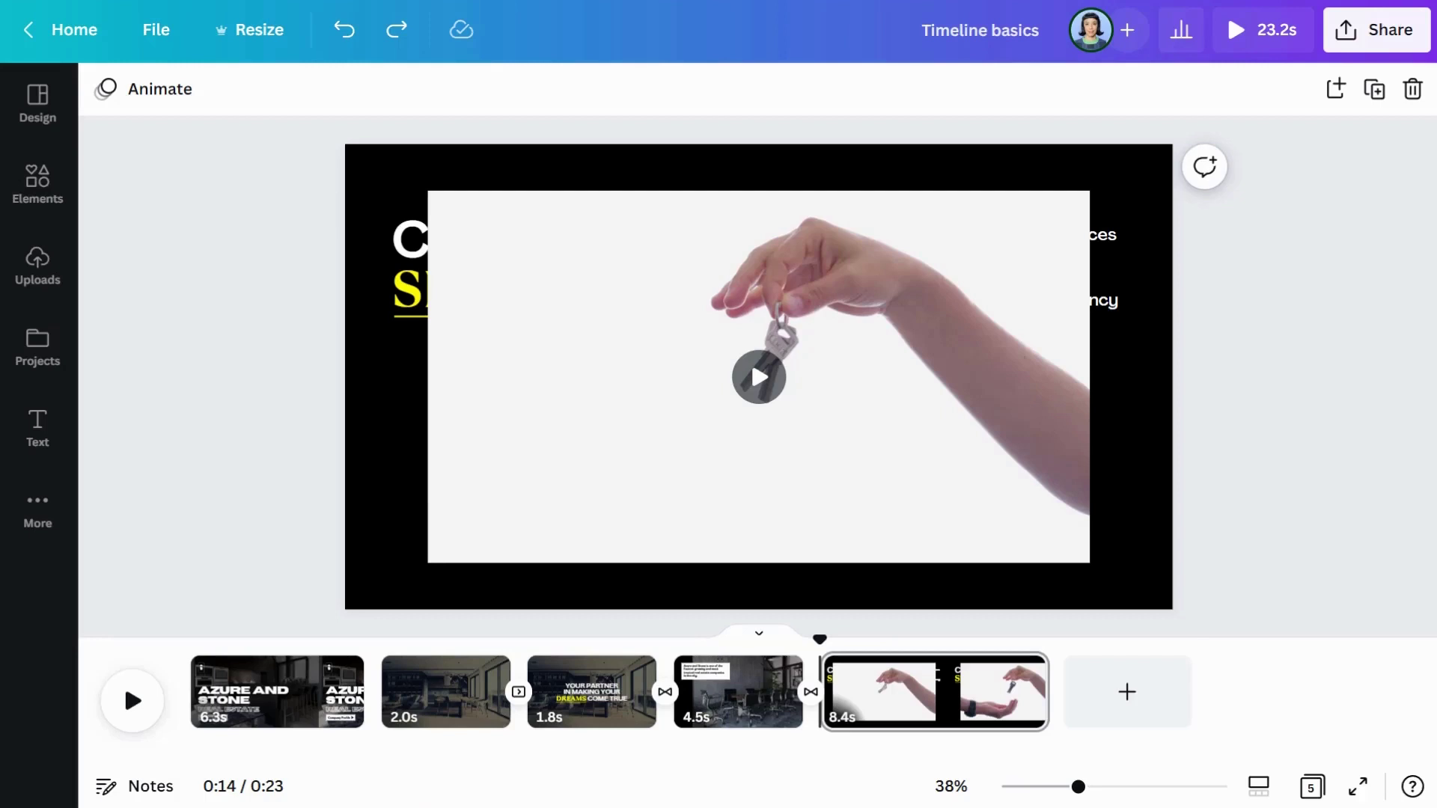
Preview Cali and Greyscale filters on the hand-with-keys clip, revert to None, and view Adjust settings
click(541, 405)
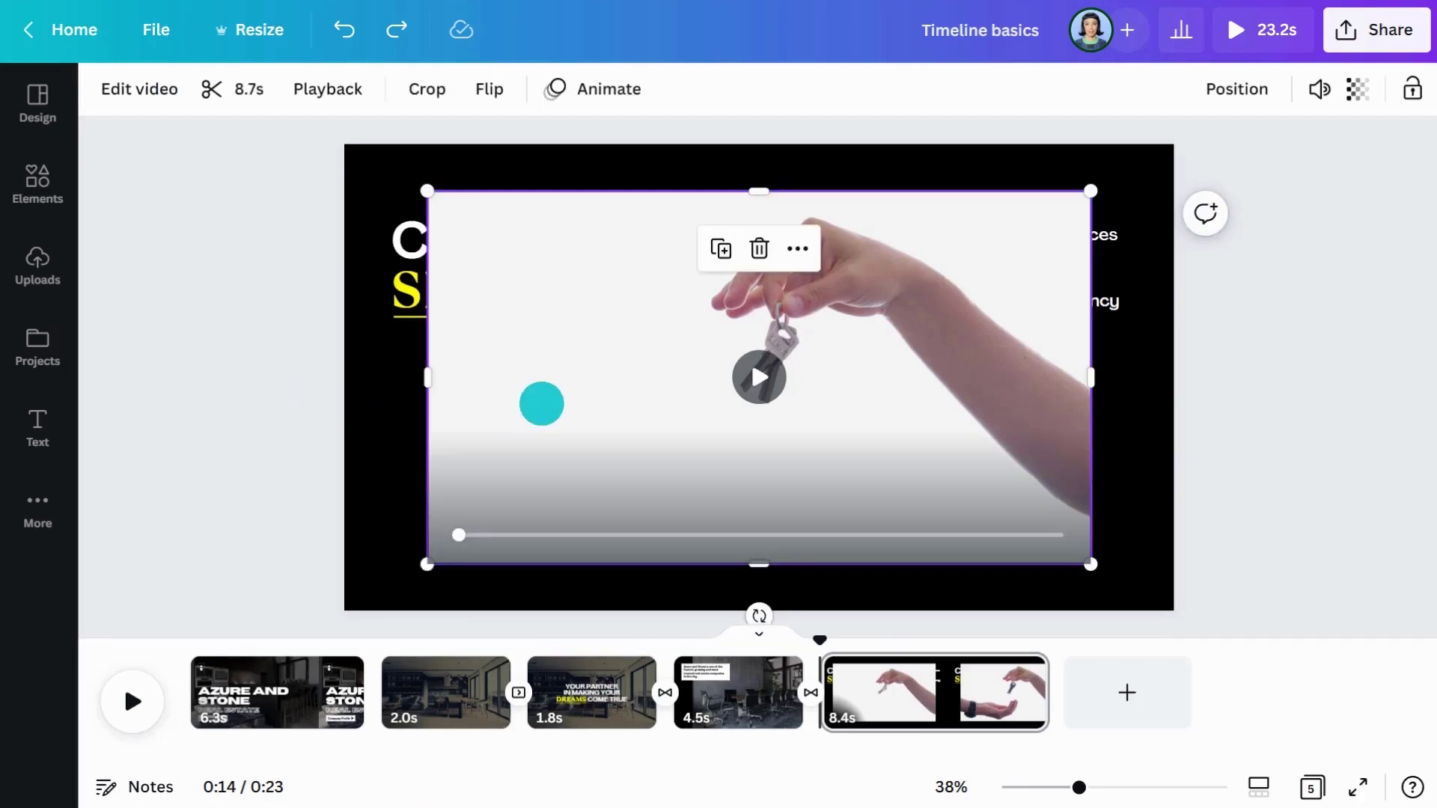
click(140, 90)
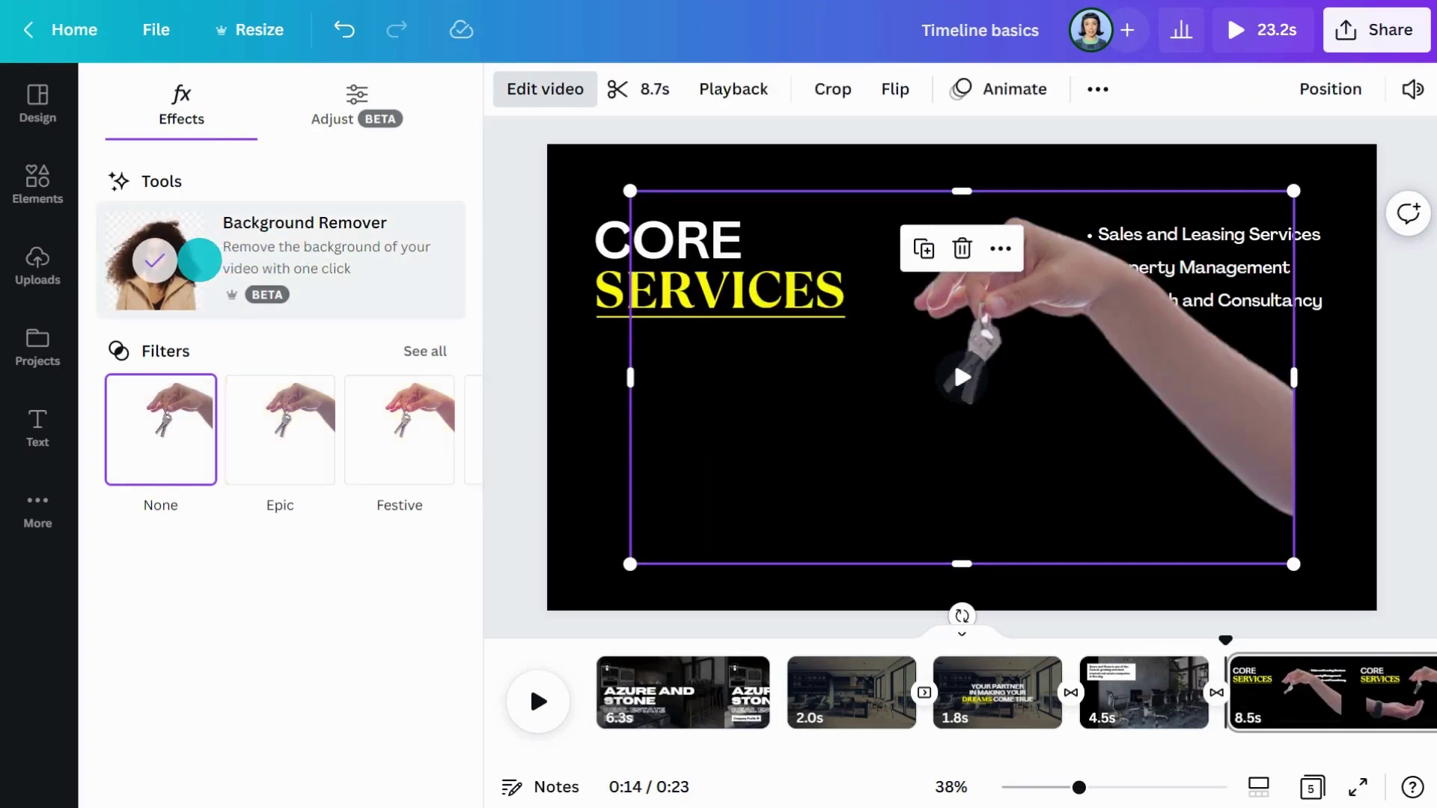
click(421, 351)
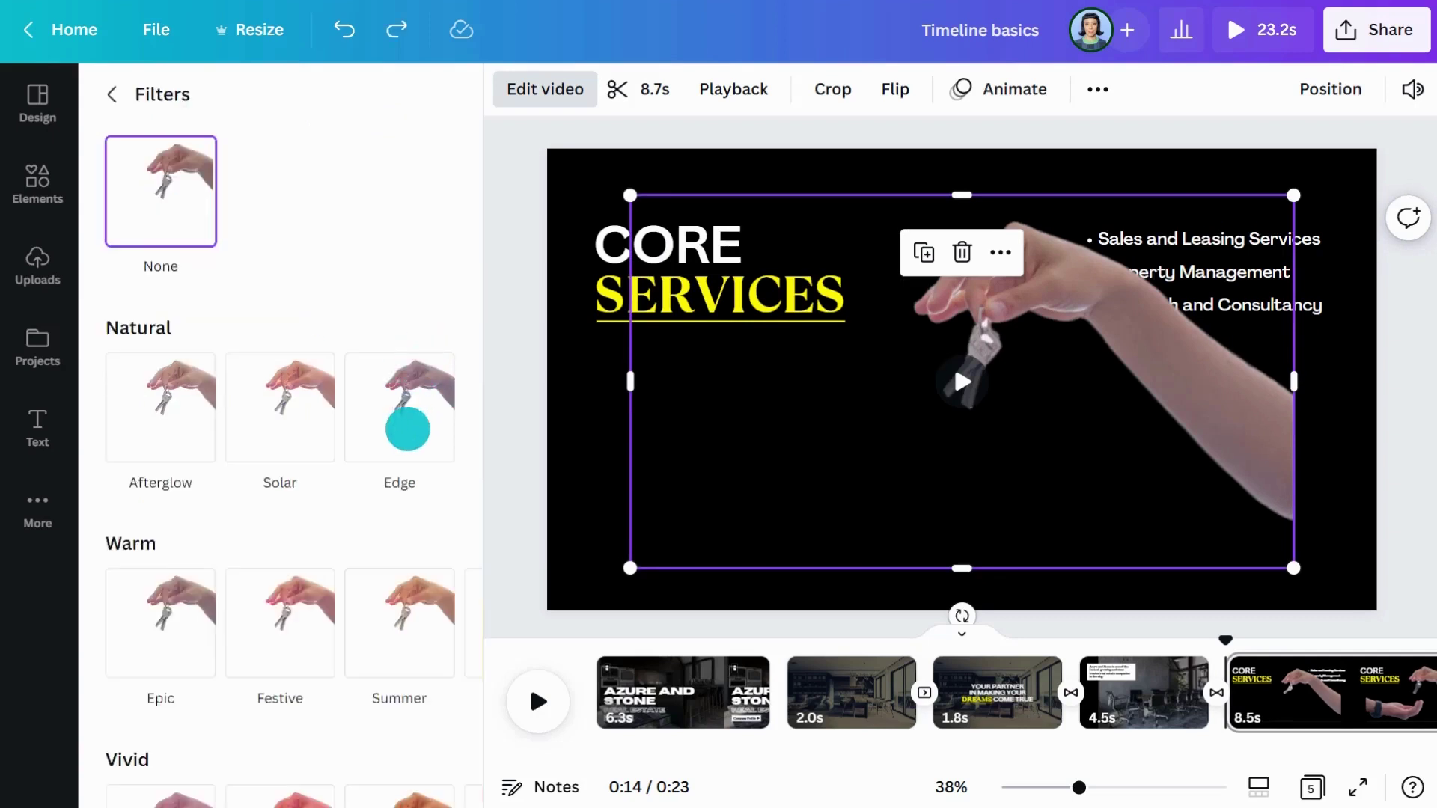
scroll(406, 430, down, 7)
click(178, 502)
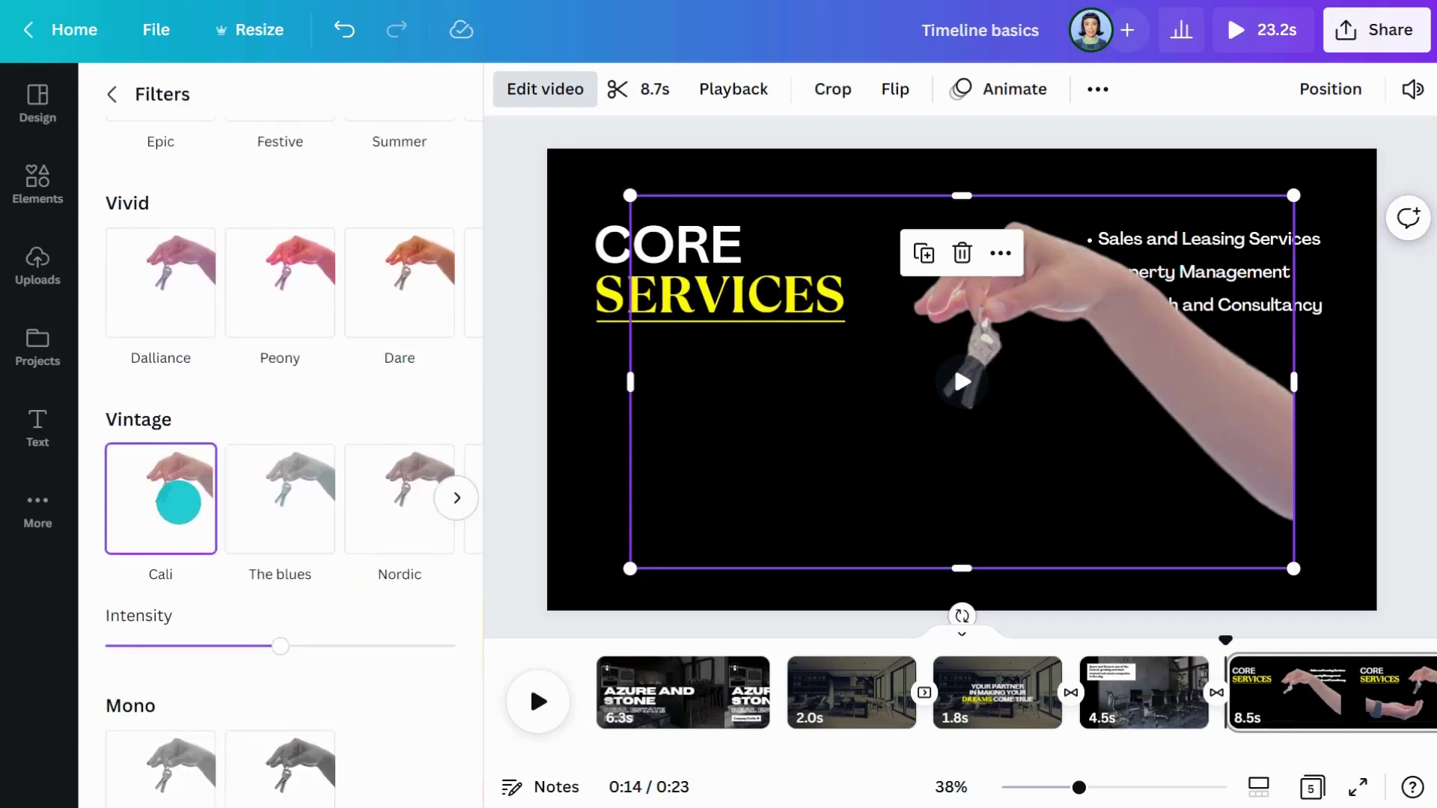
scroll(177, 524, down, 1)
click(167, 700)
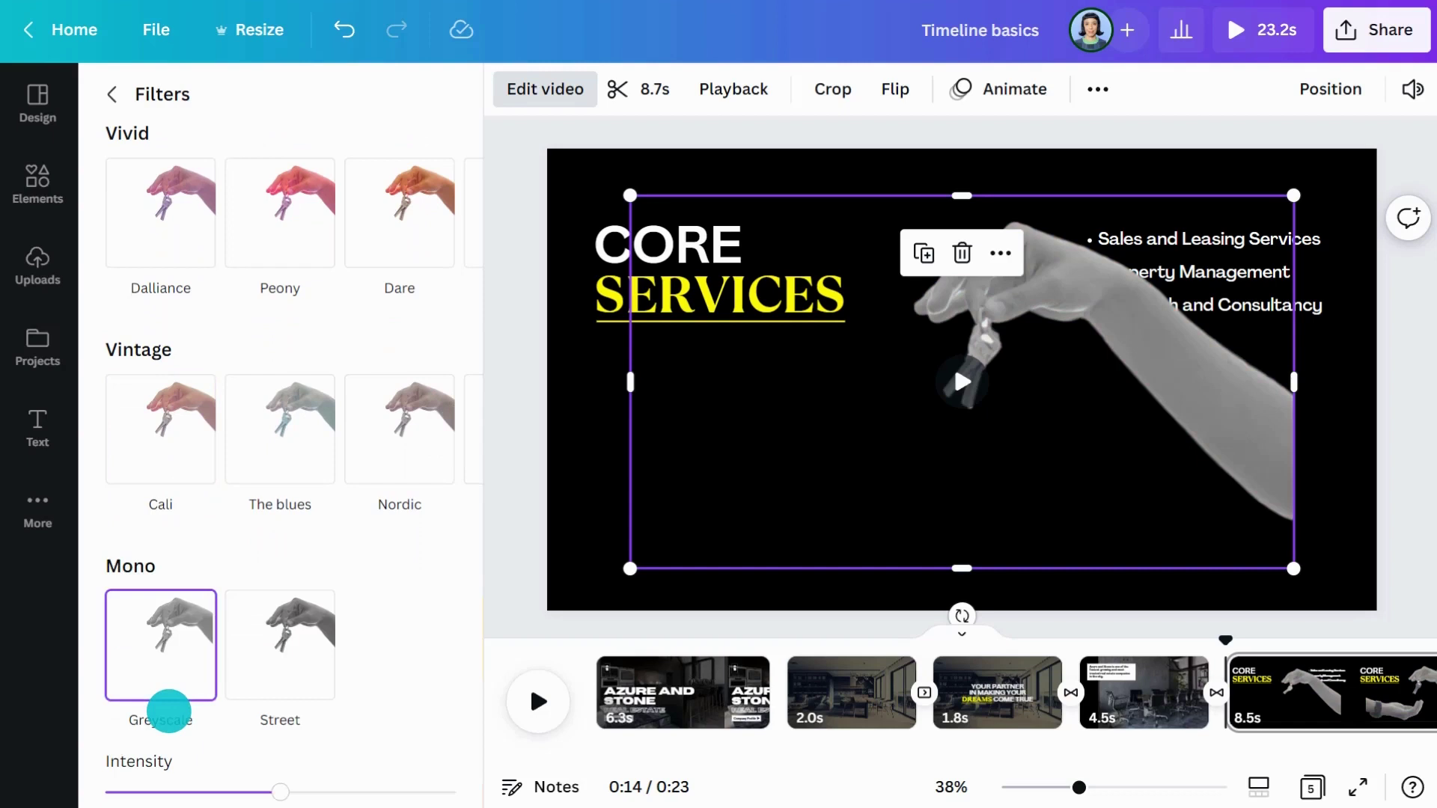
scroll(201, 584, up, 8)
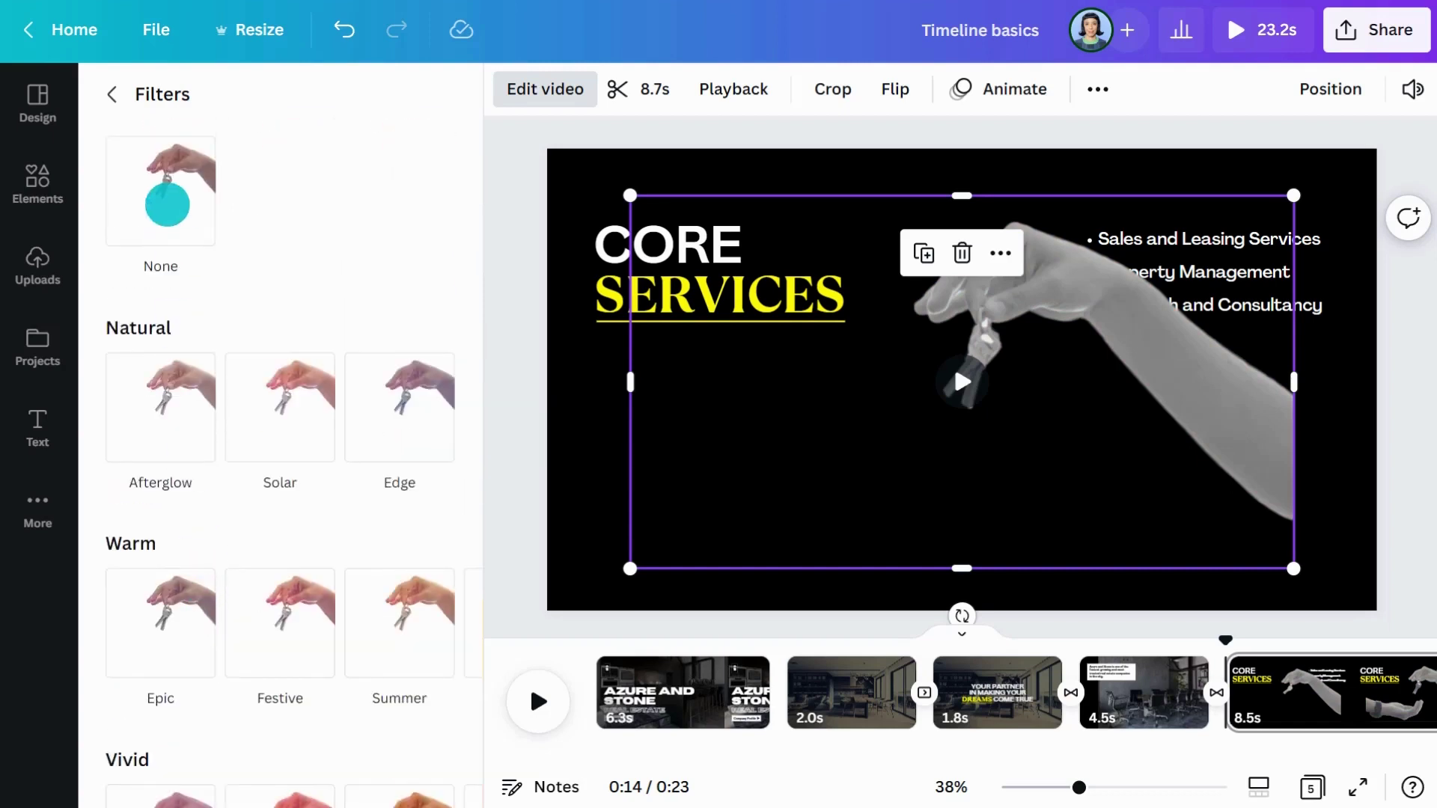
click(167, 204)
click(112, 94)
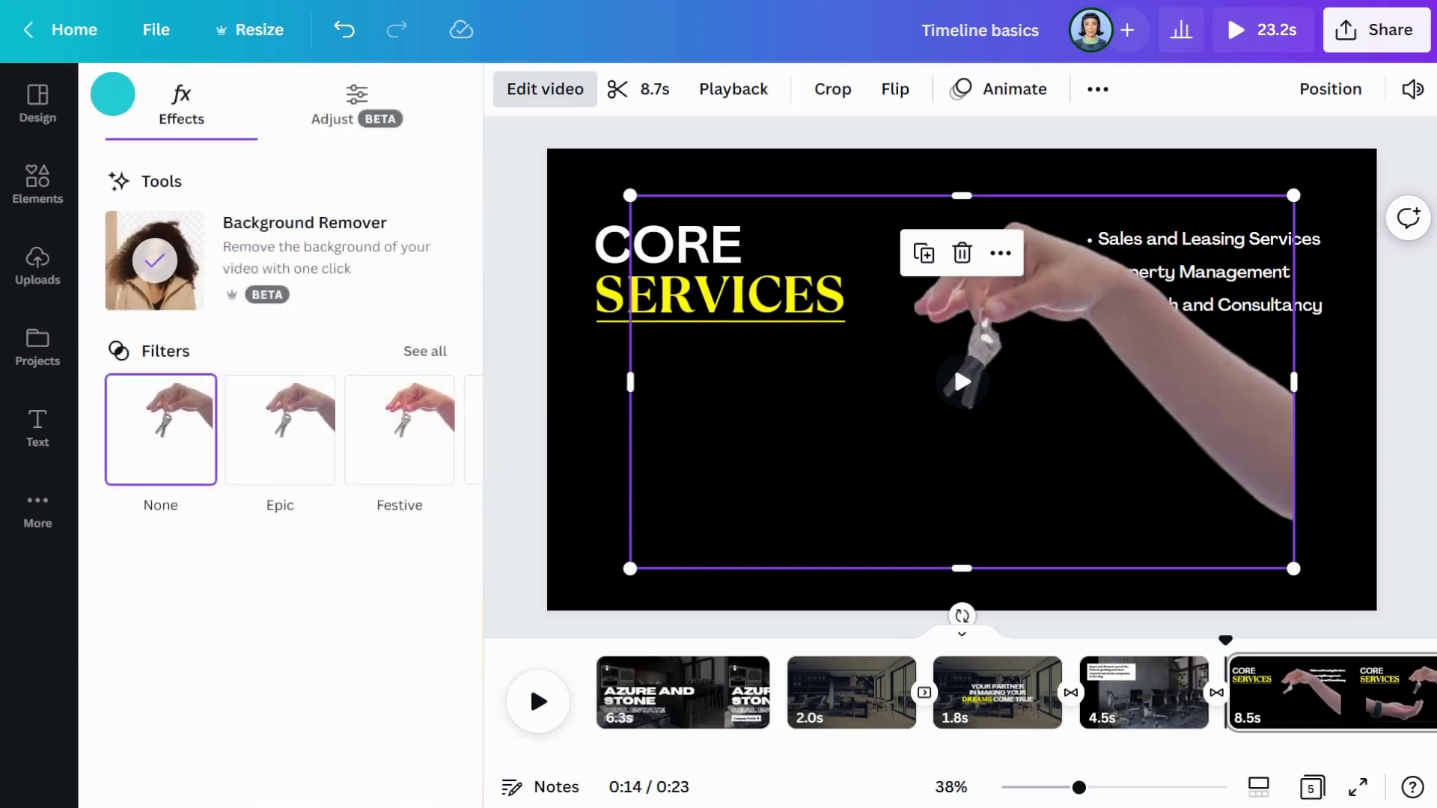
click(353, 109)
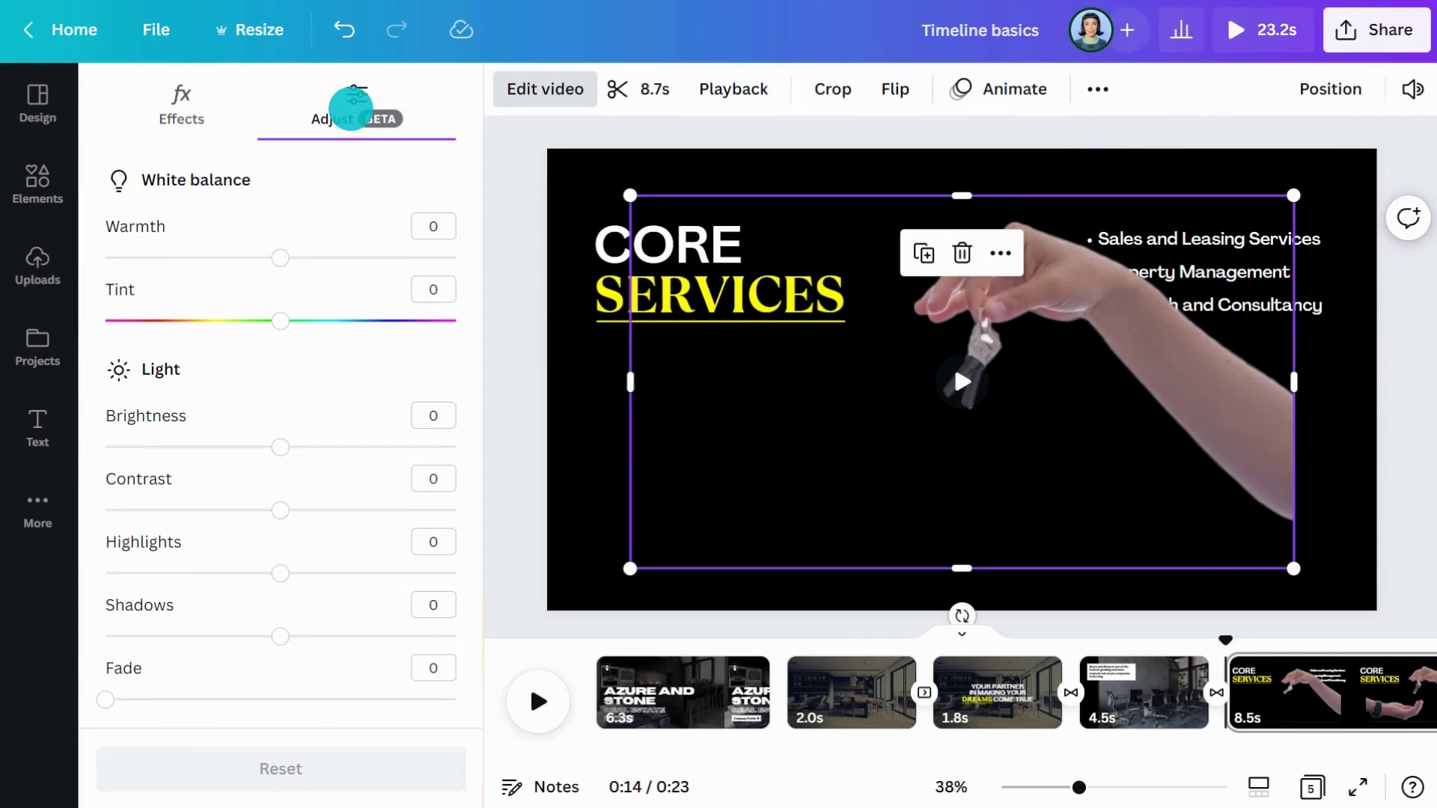
Stretch the hand-with-keys video to fill the Core Services slide and send it behind the bullet text
click(515, 355)
drag(419, 196, 336, 144)
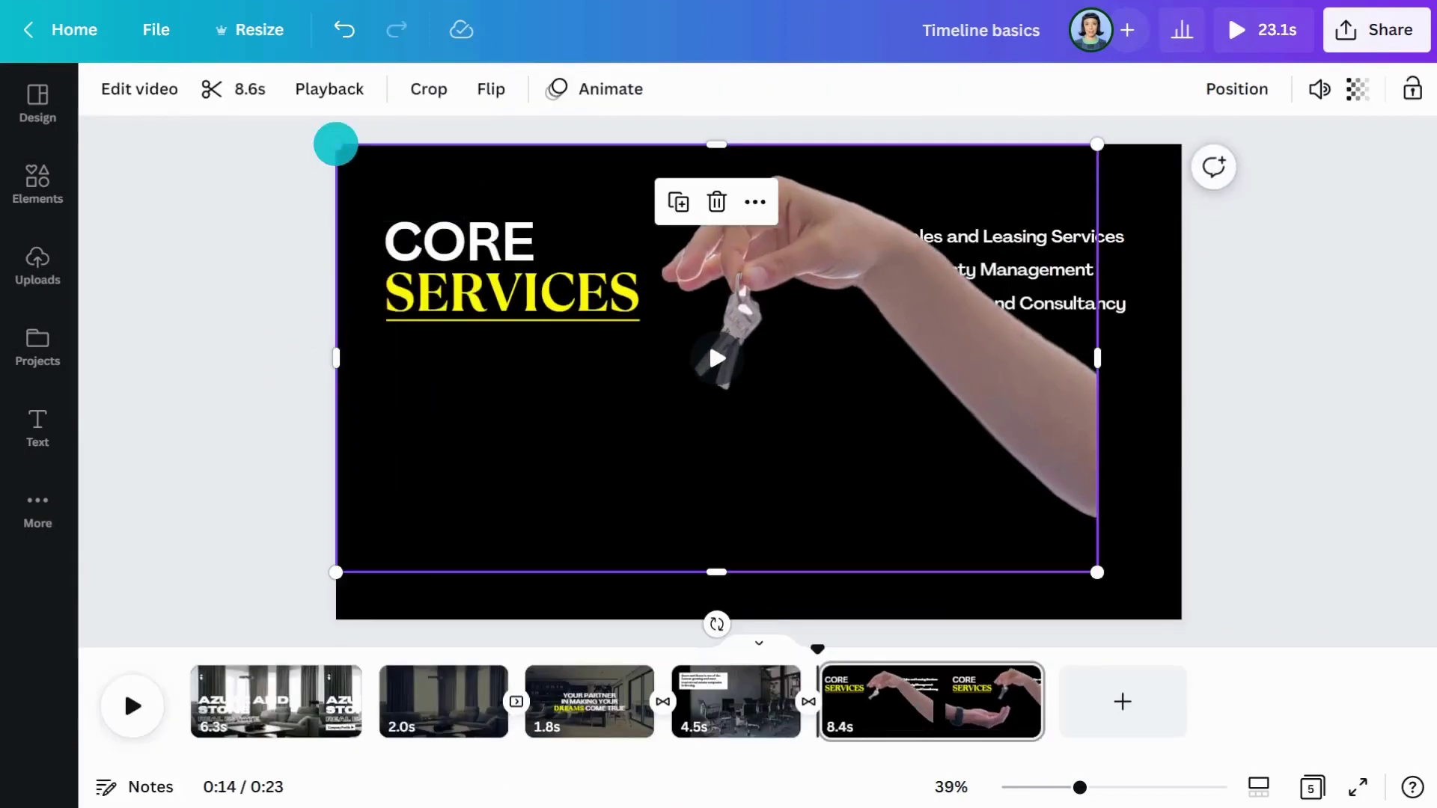
drag(1097, 572, 1181, 620)
click(801, 202)
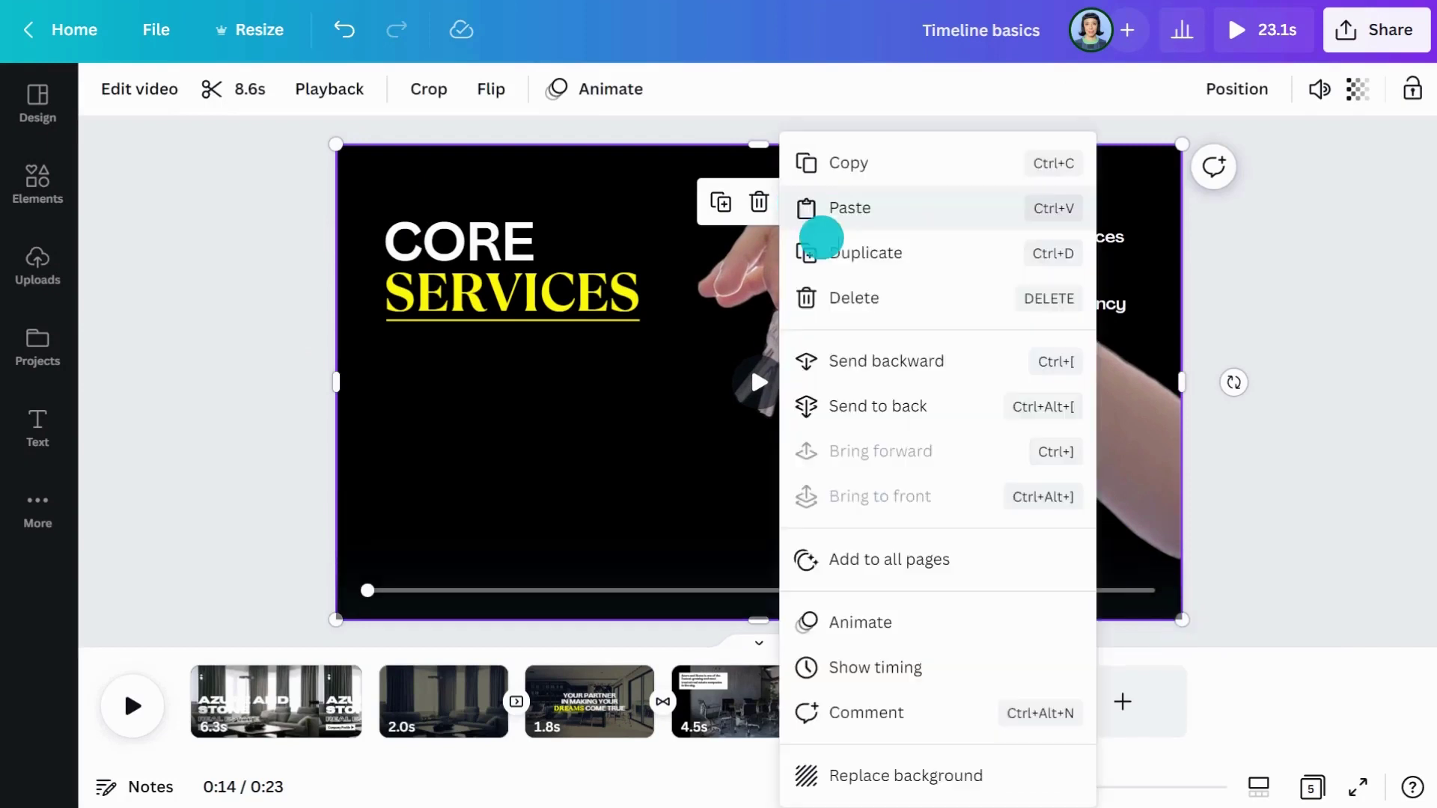
click(901, 363)
click(133, 705)
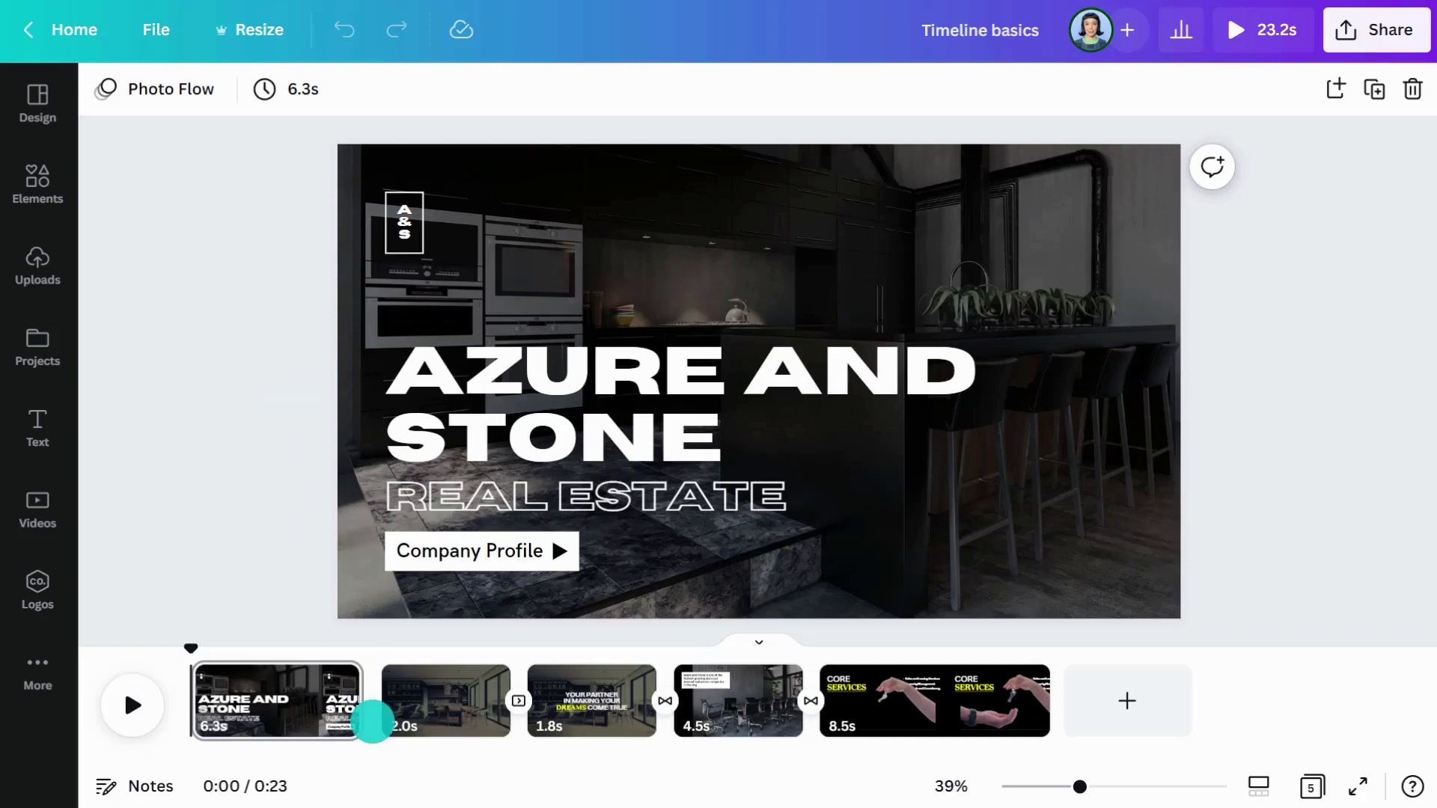
Search stock videos for 'interior' and drop the living-room clip in as the title slide background
mouse_move(372, 720)
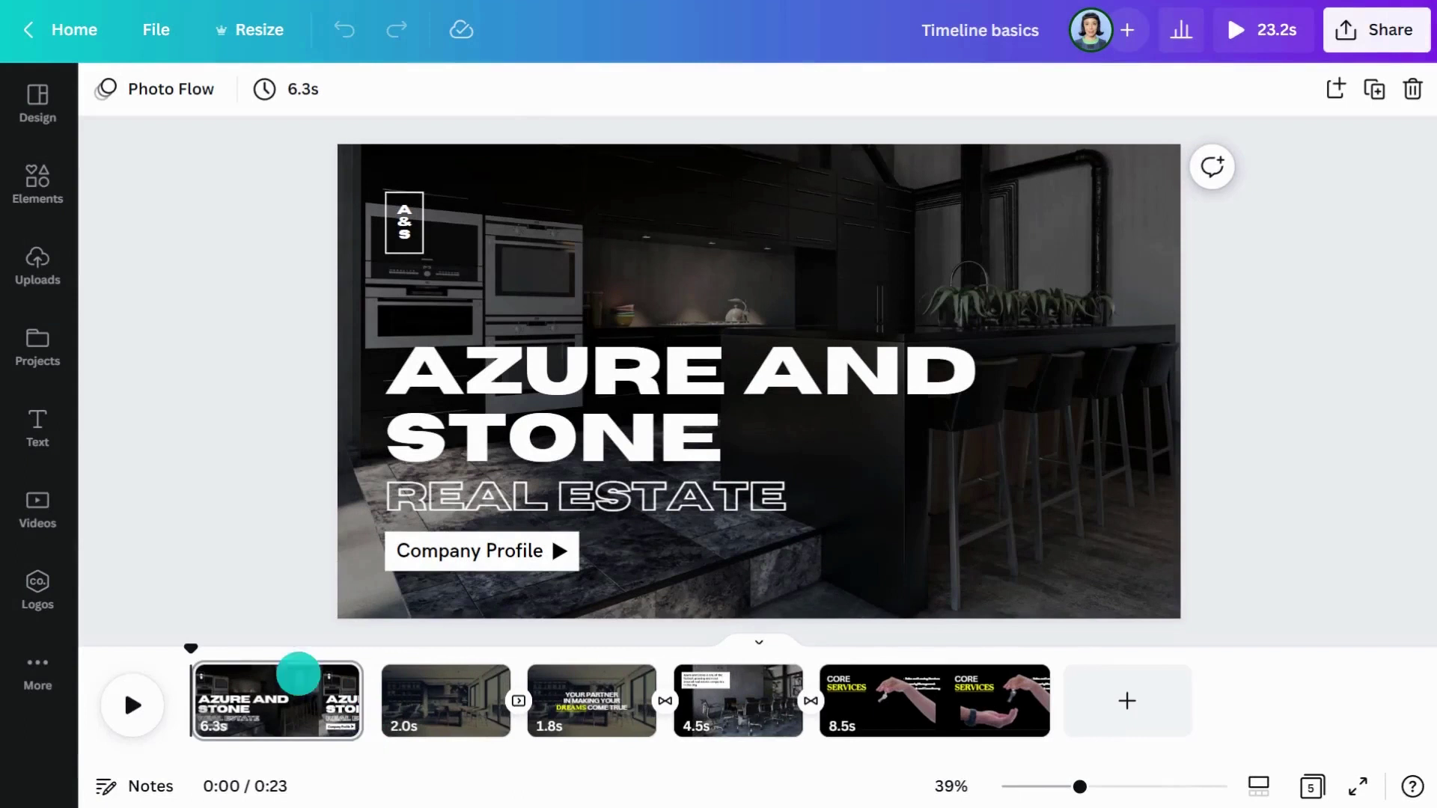
click(37, 503)
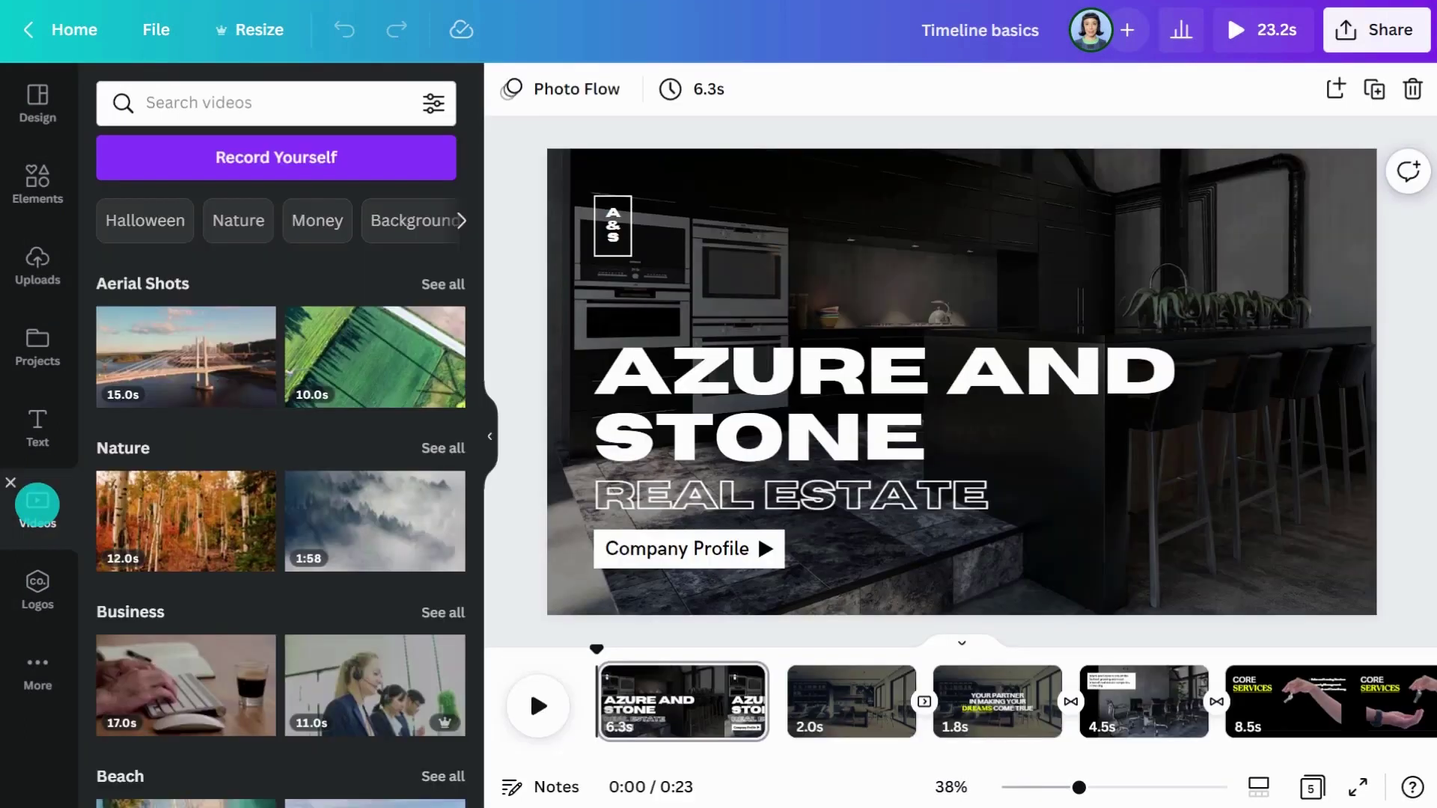
click(253, 103)
text(interior)
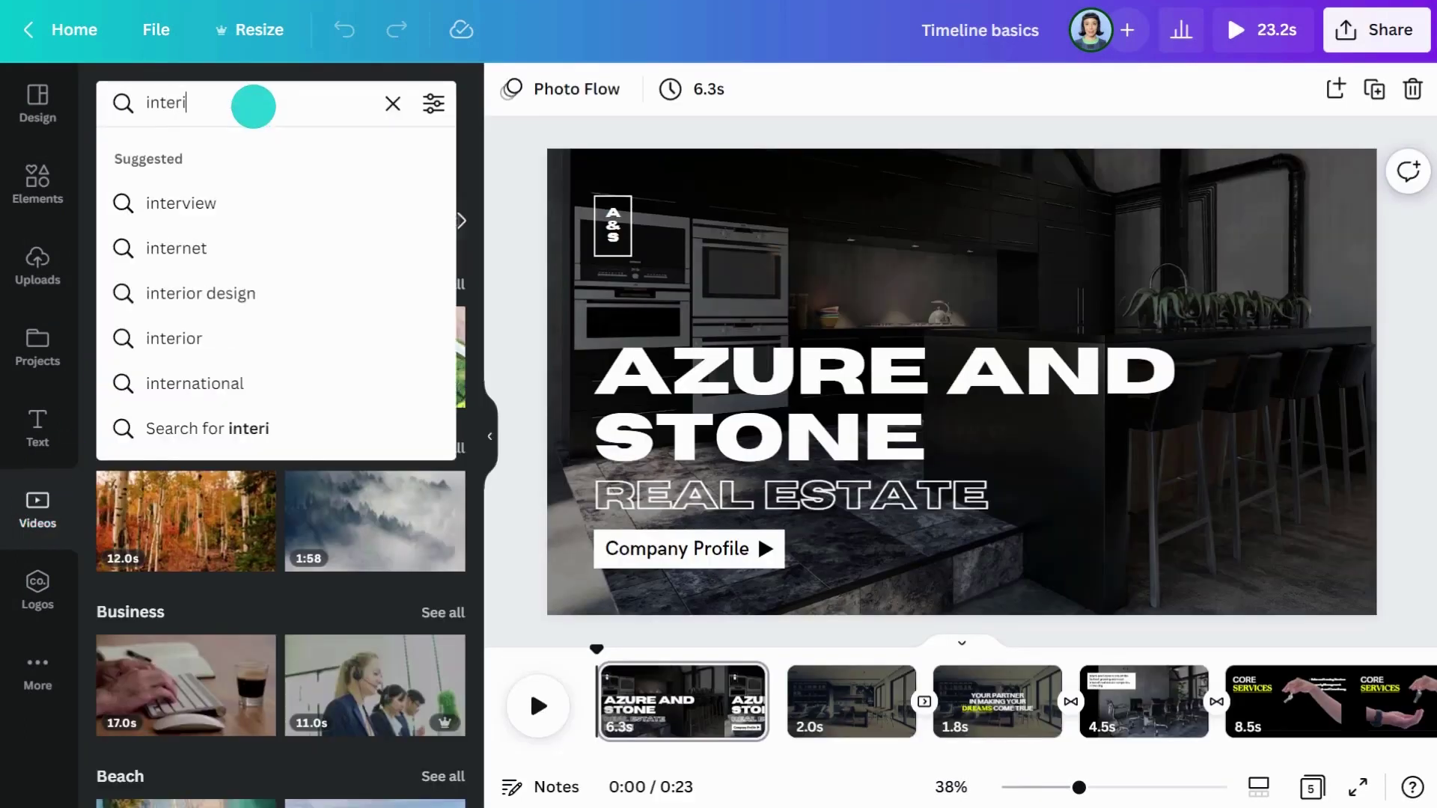
key(Return)
scroll(278, 285, down, 5)
scroll(278, 285, down, 10)
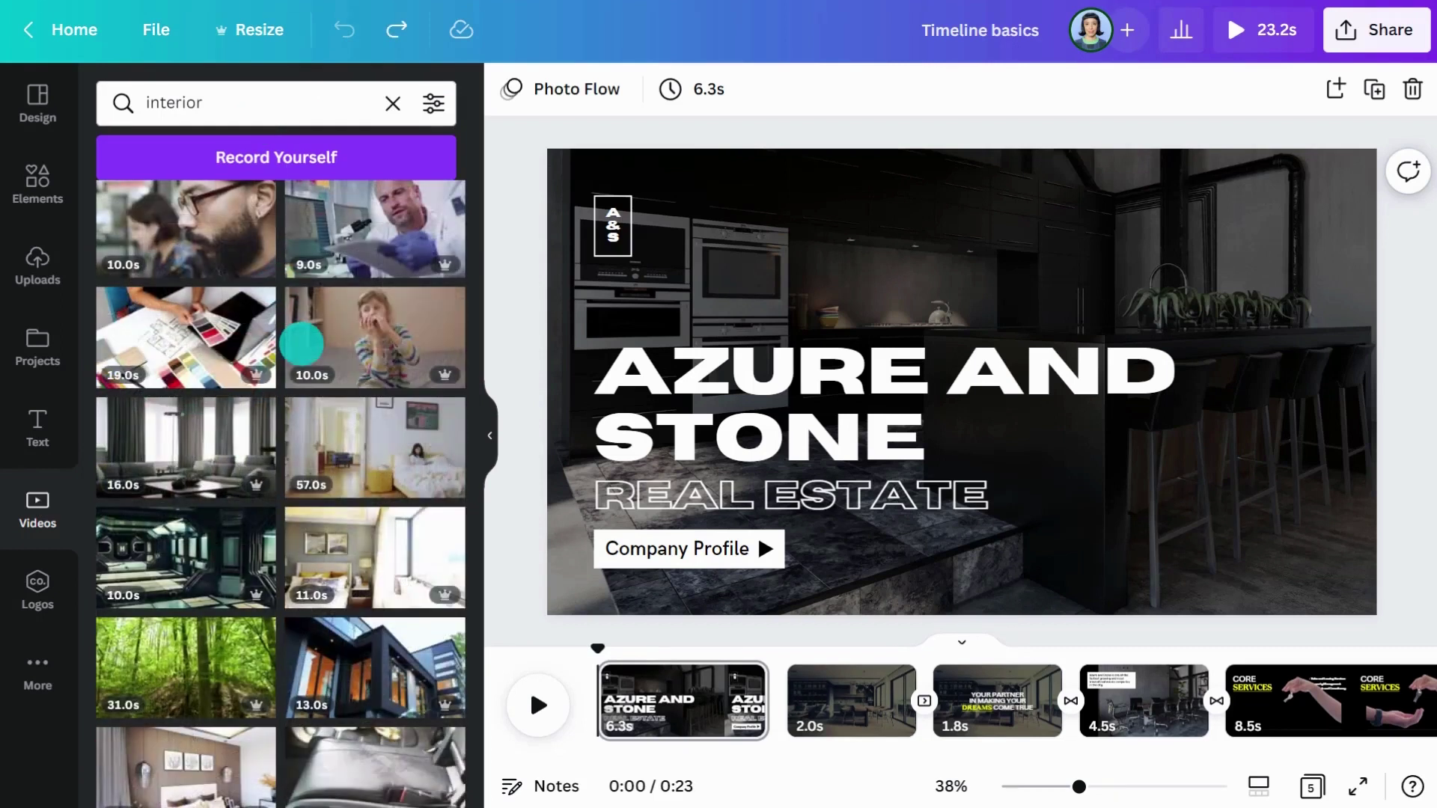
drag(646, 327, 646, 322)
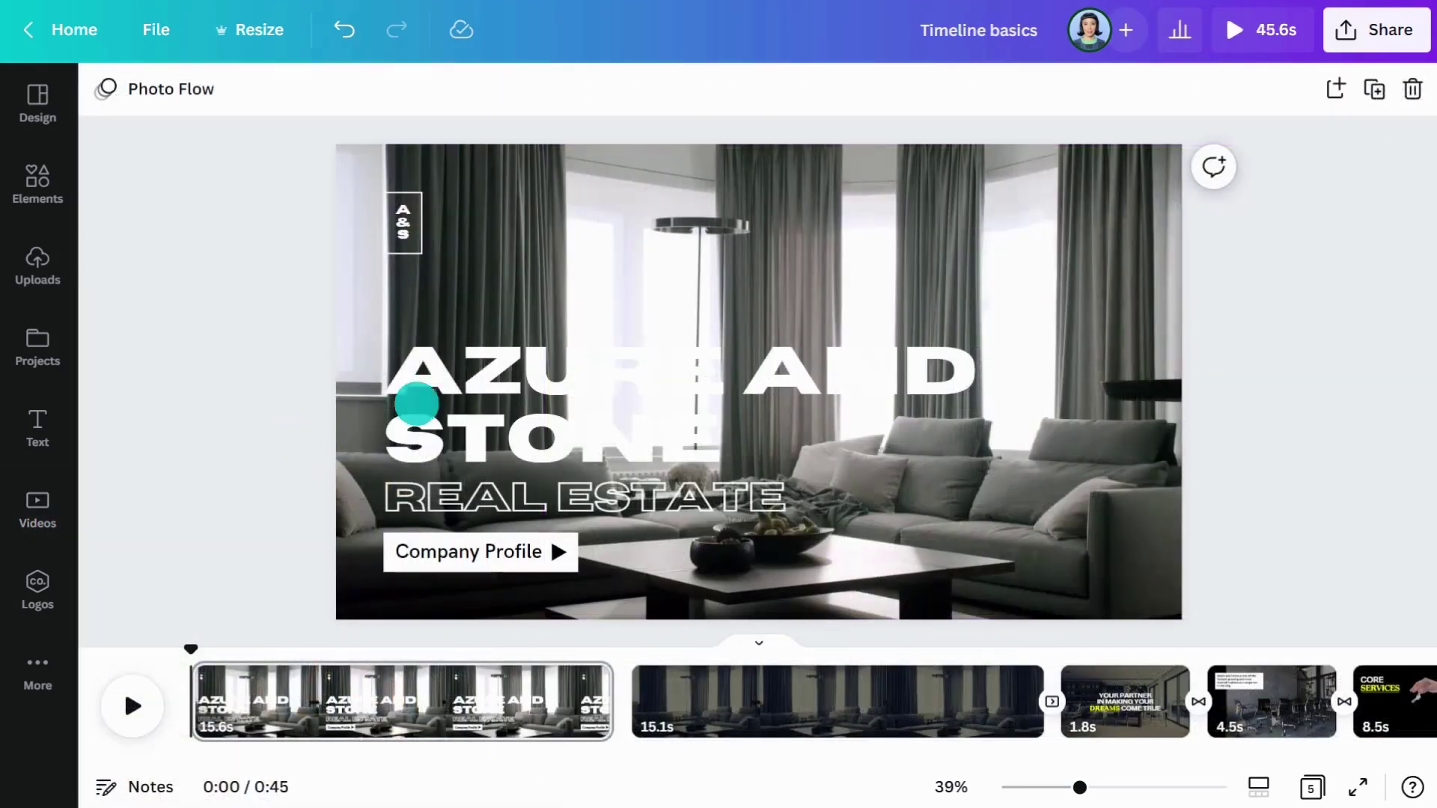
Give the AZURE AND STONE heading the brand-kit Subheading style in yellow
click(494, 381)
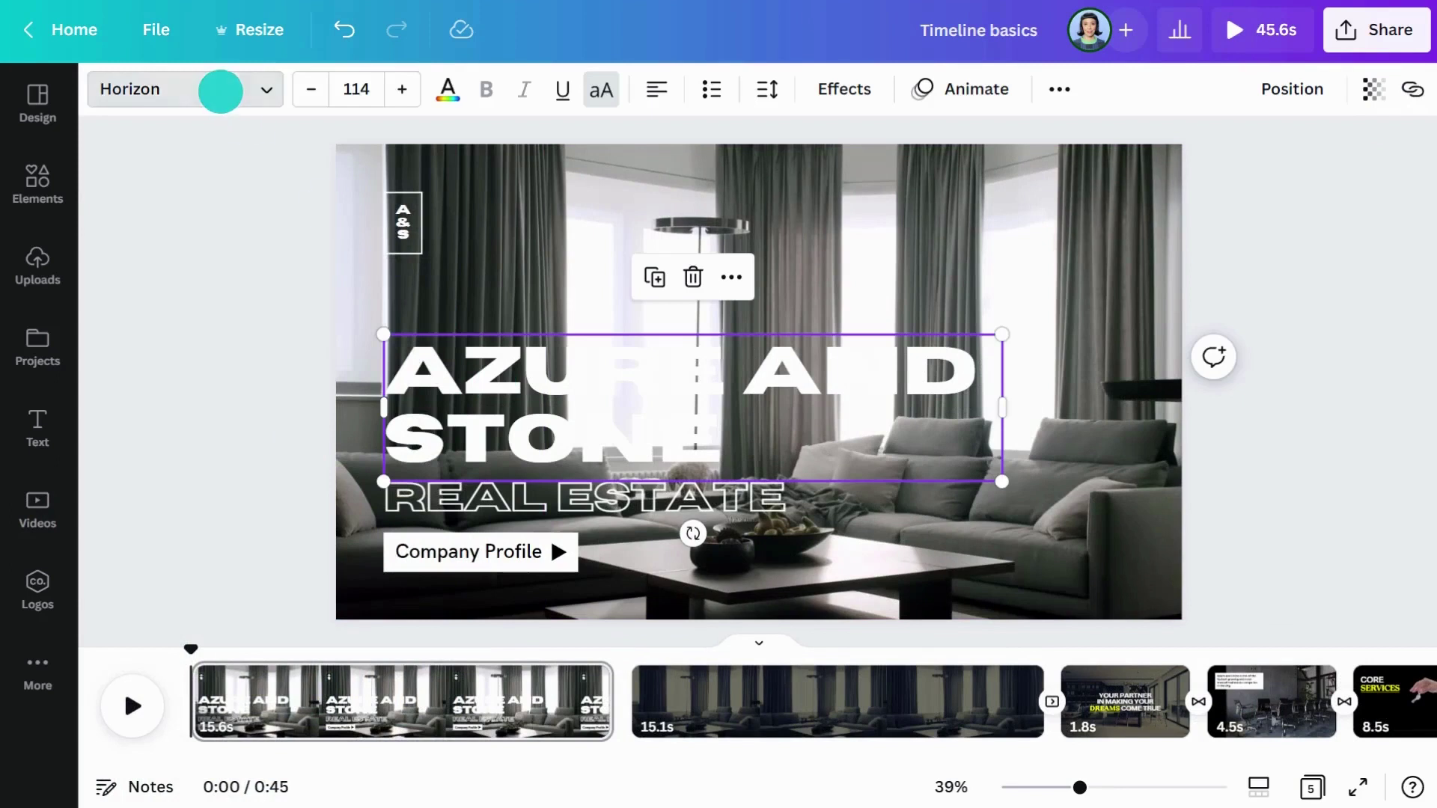
click(221, 92)
click(205, 446)
click(901, 89)
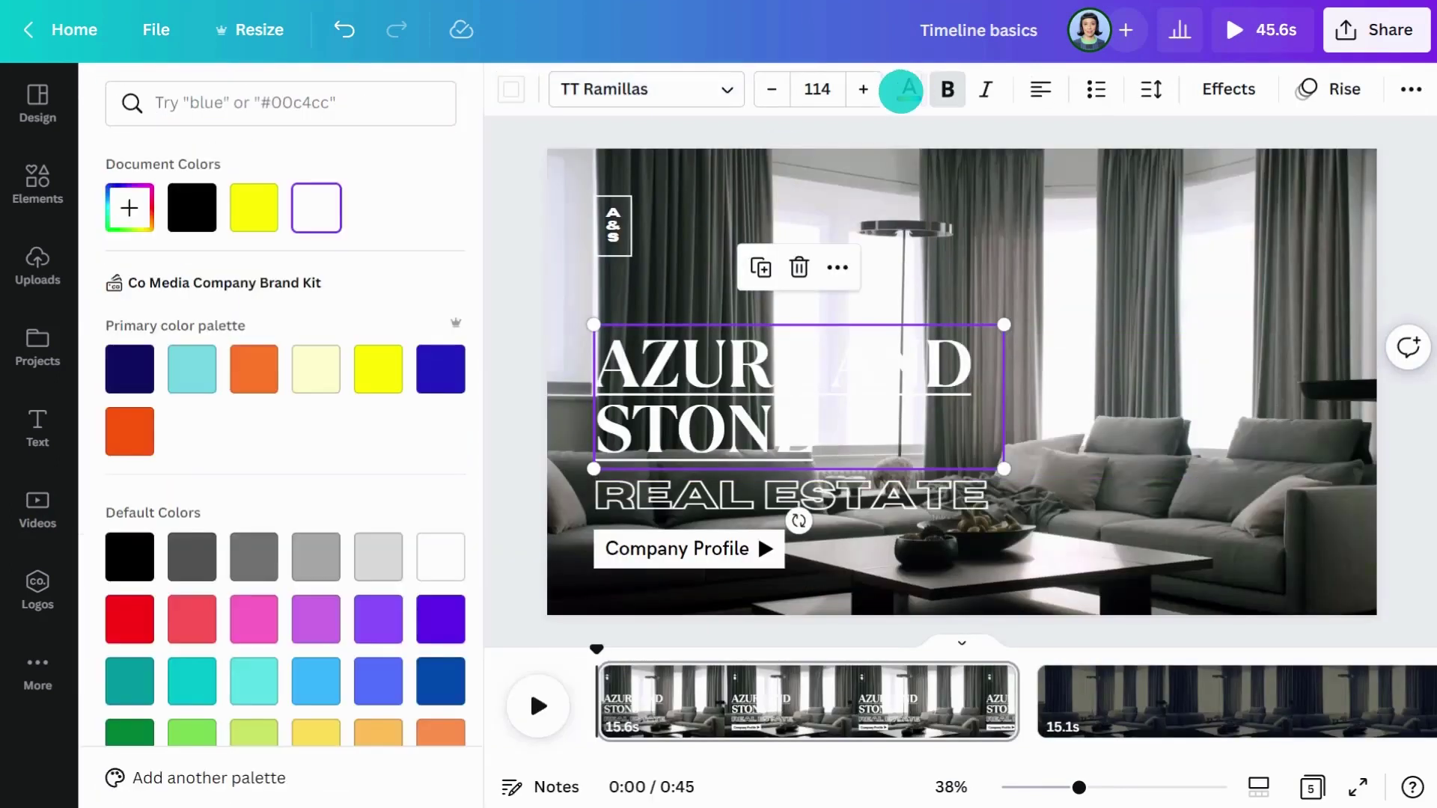
click(254, 208)
click(693, 496)
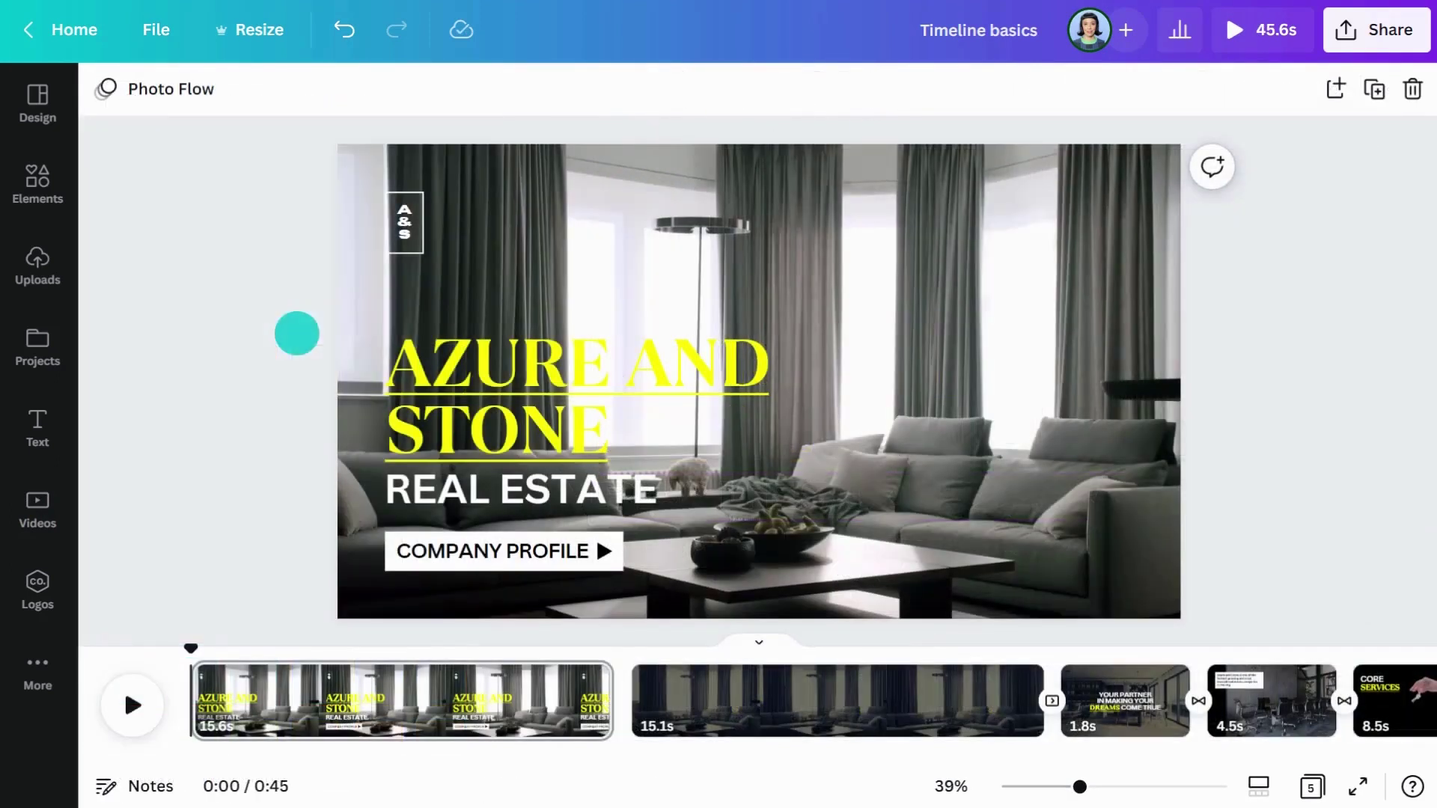
Replace the A&S logo with the white CO brand logo, shrunk to about 200 by 182
click(401, 224)
click(402, 298)
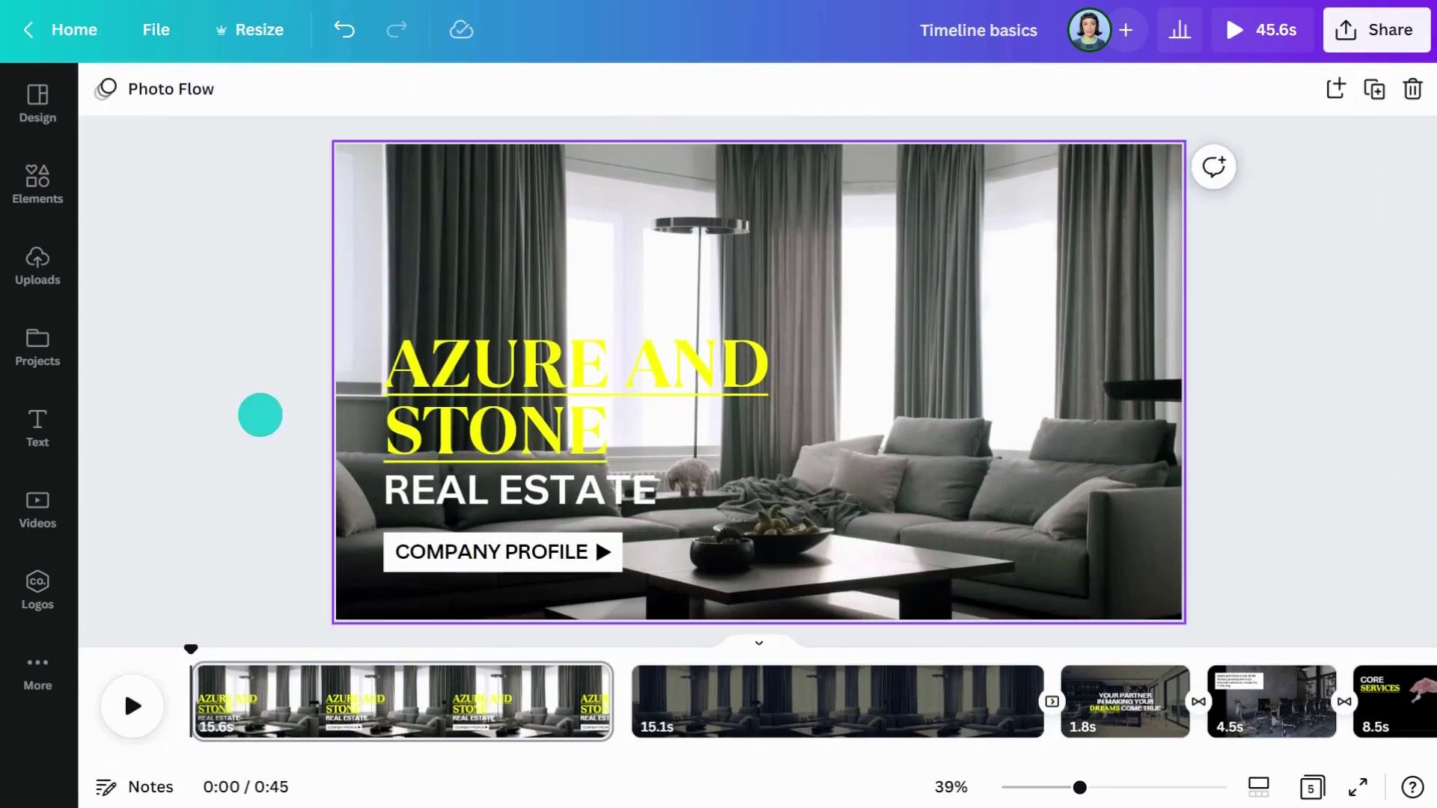
click(37, 589)
click(186, 194)
click(489, 428)
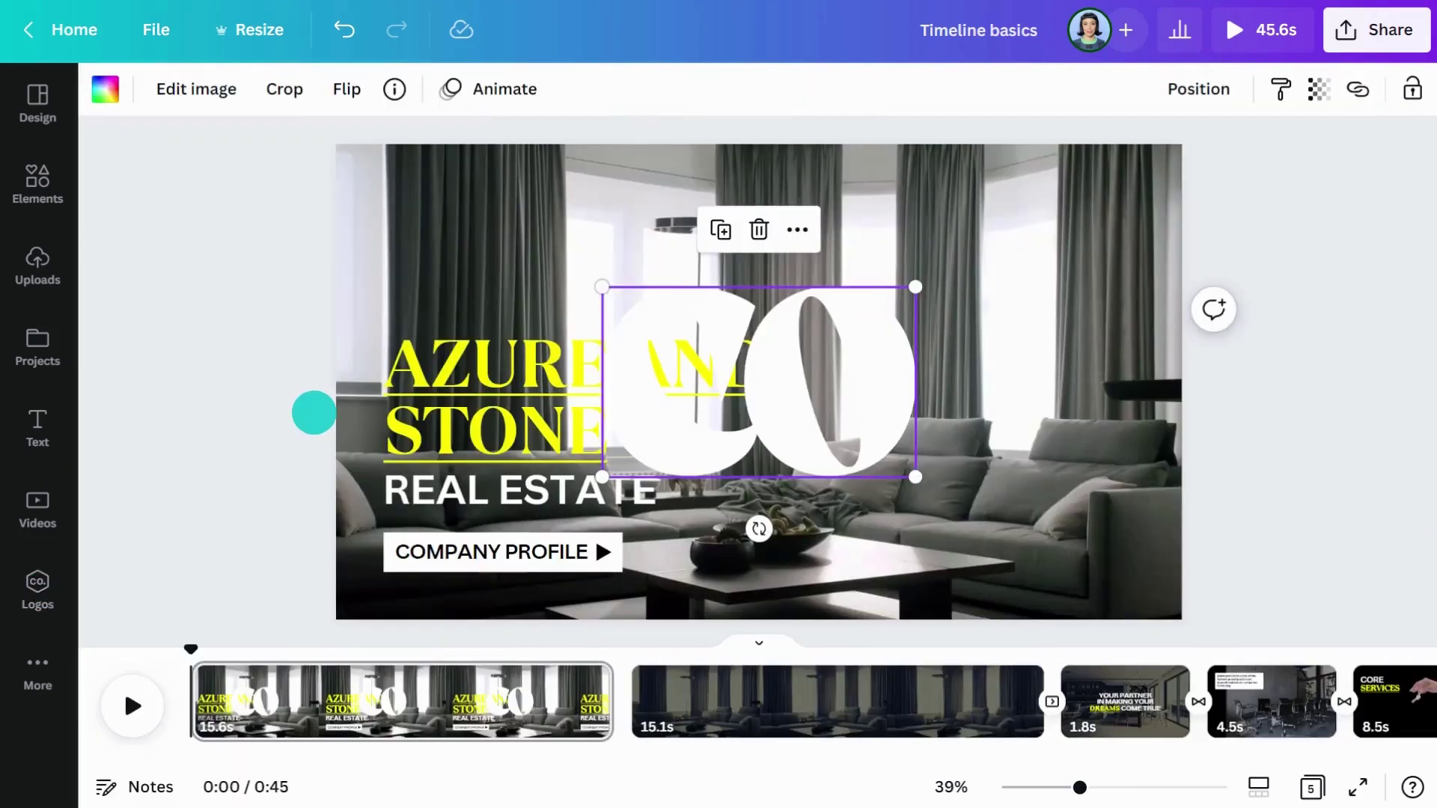
drag(602, 286, 779, 396)
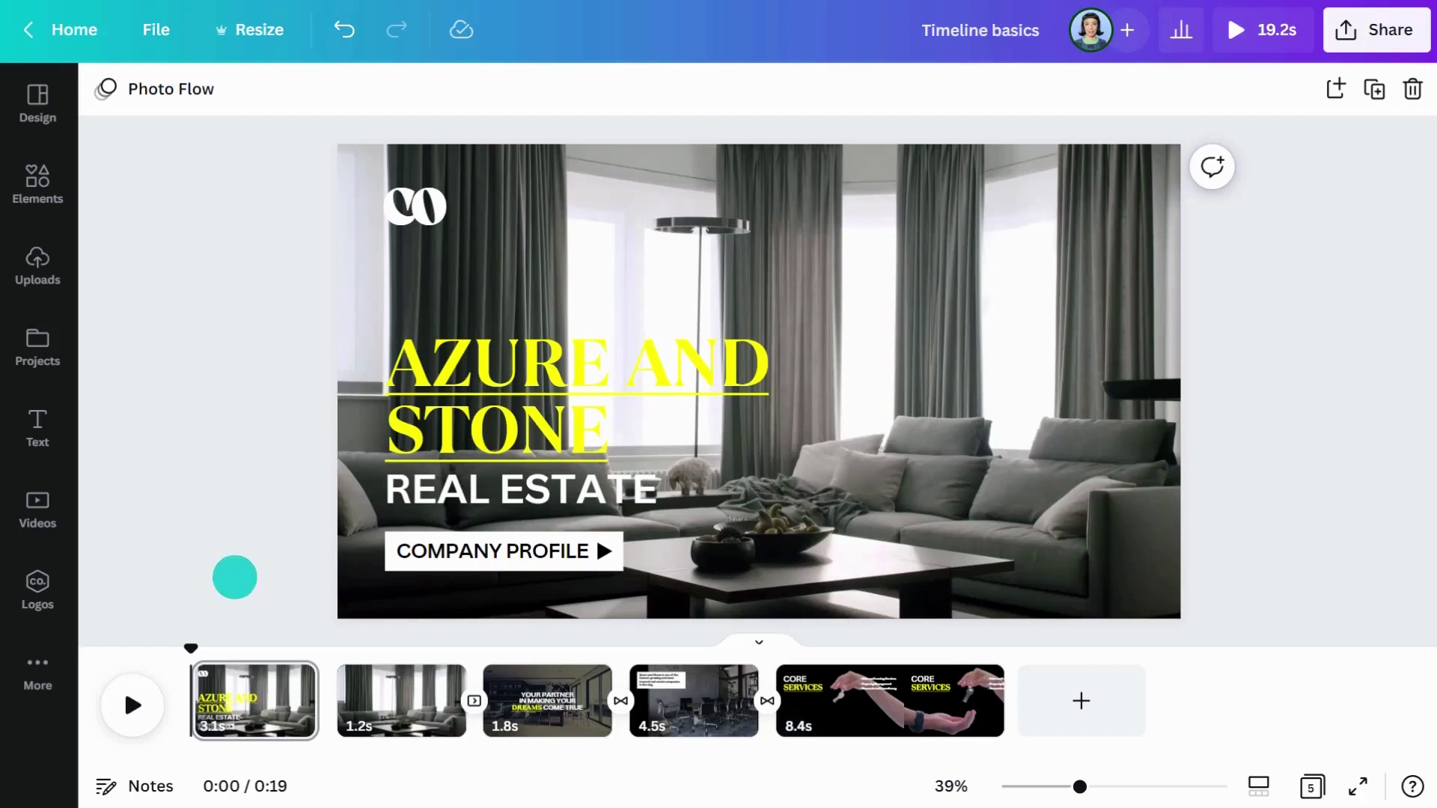
Copy the title slide to the end and add a new tagline text above the heading
right_click(191, 699)
click(308, 445)
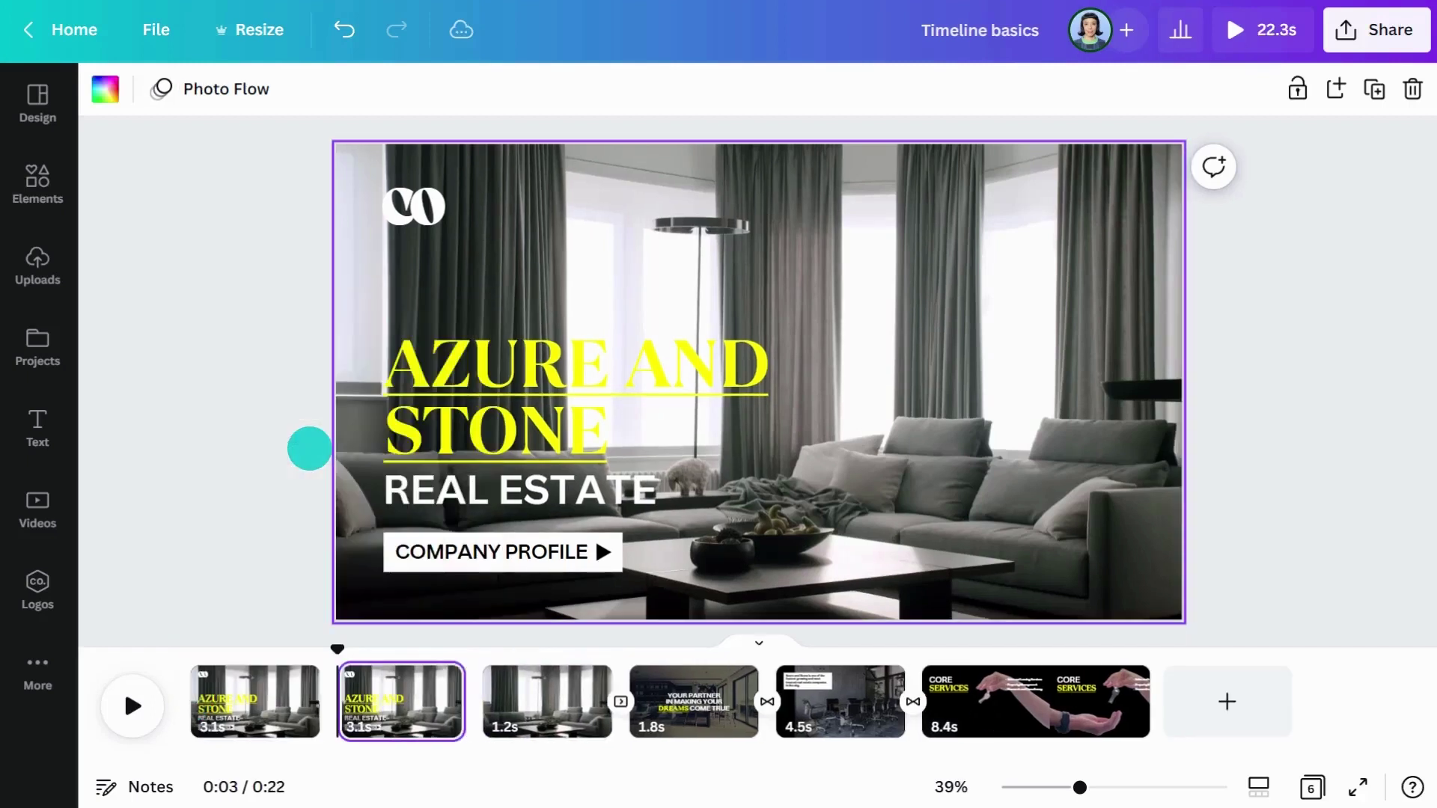
drag(385, 699, 1063, 692)
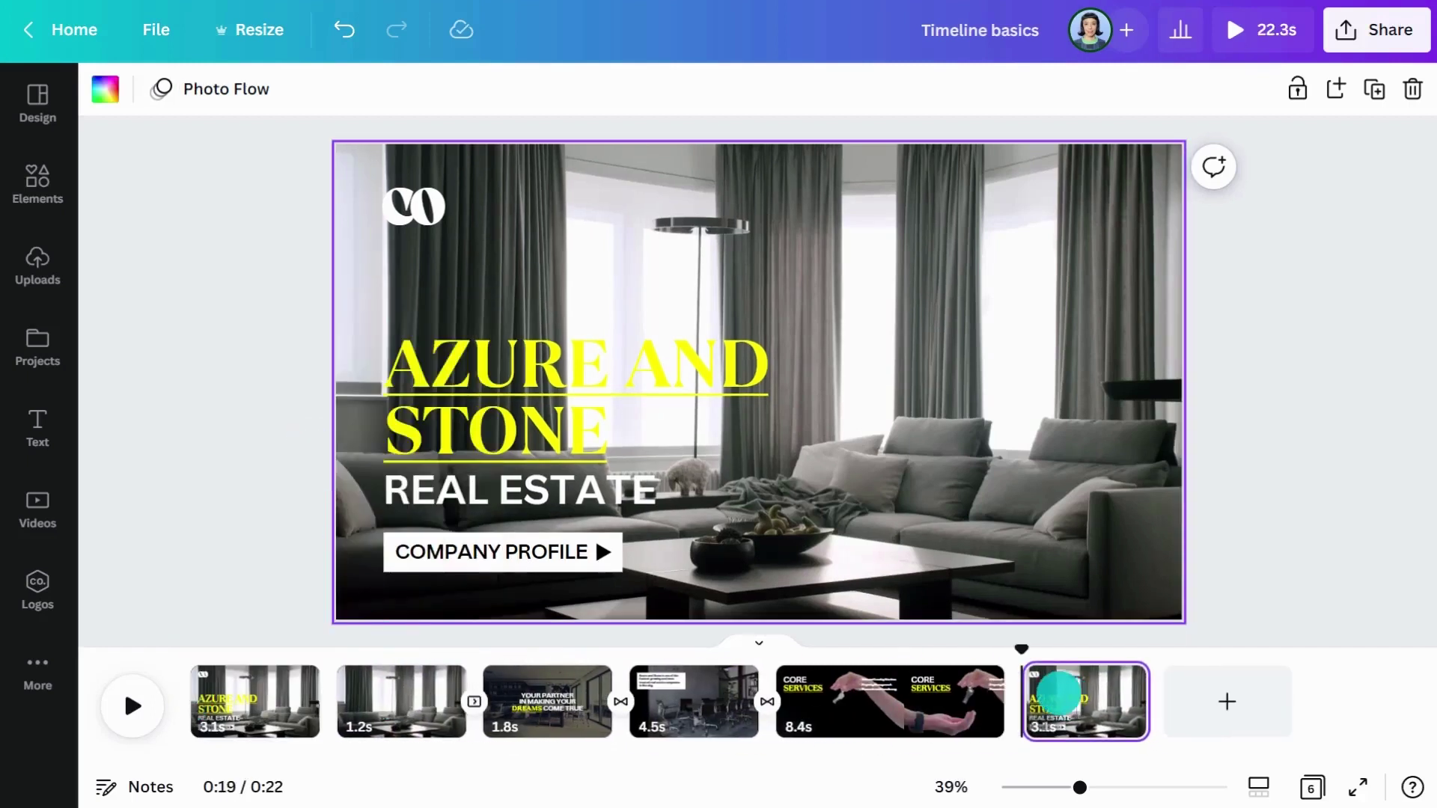
click(548, 491)
key(ctrl+d)
drag(551, 490, 535, 298)
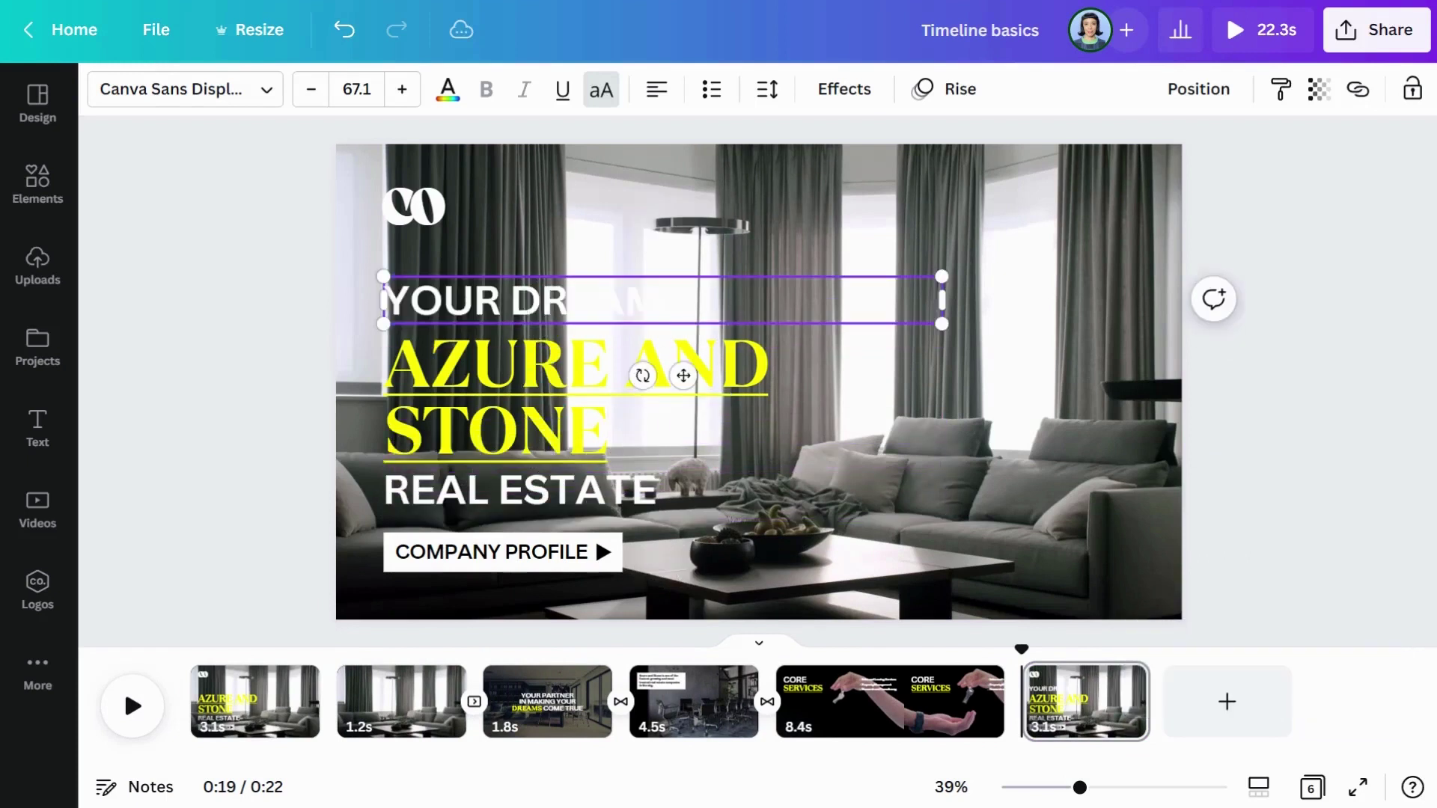
text(RE WITHIN REACH W)
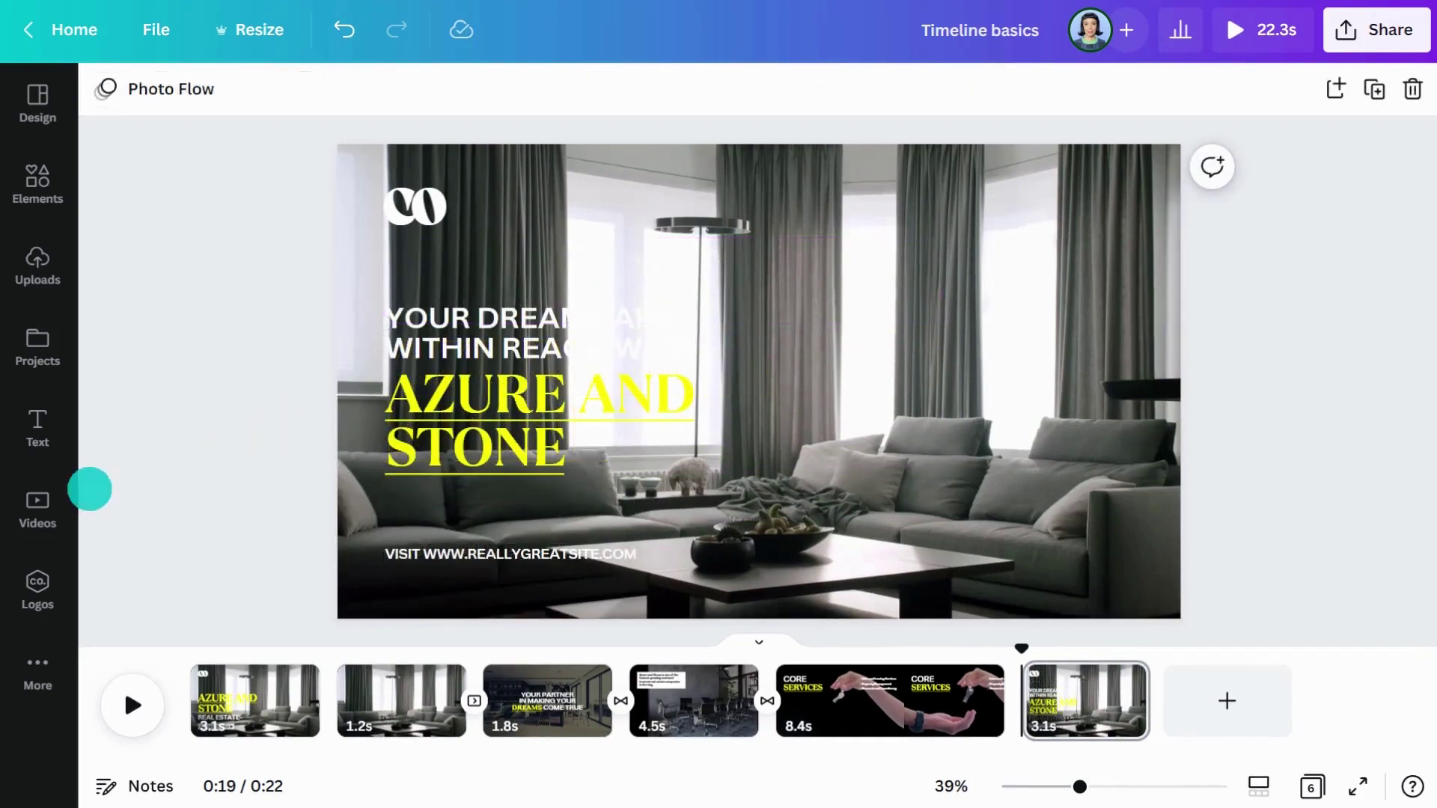
Search 'modern interior design' and set the kitchen clip as the outro slide background
click(37, 507)
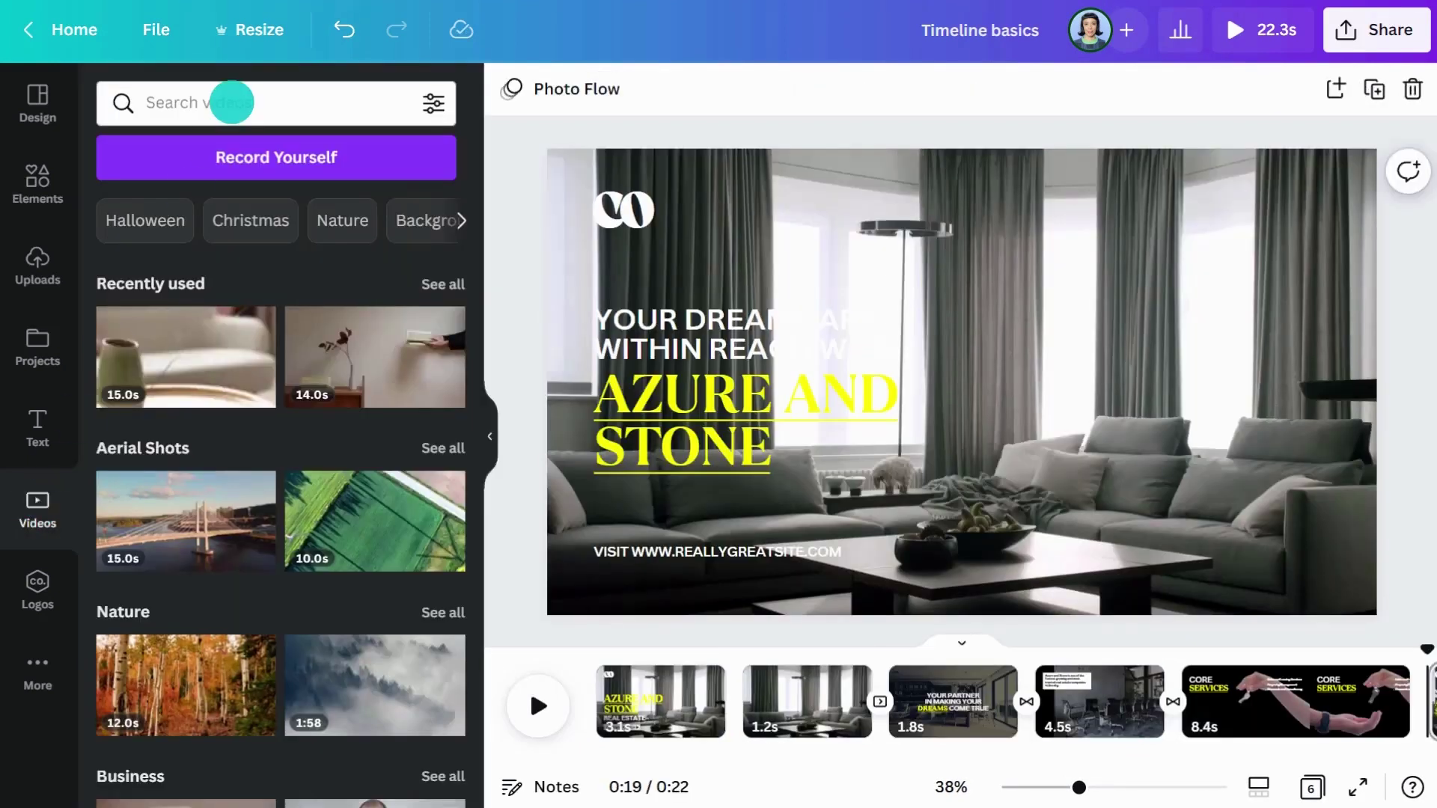
click(232, 102)
text(modern interior design)
key(Return)
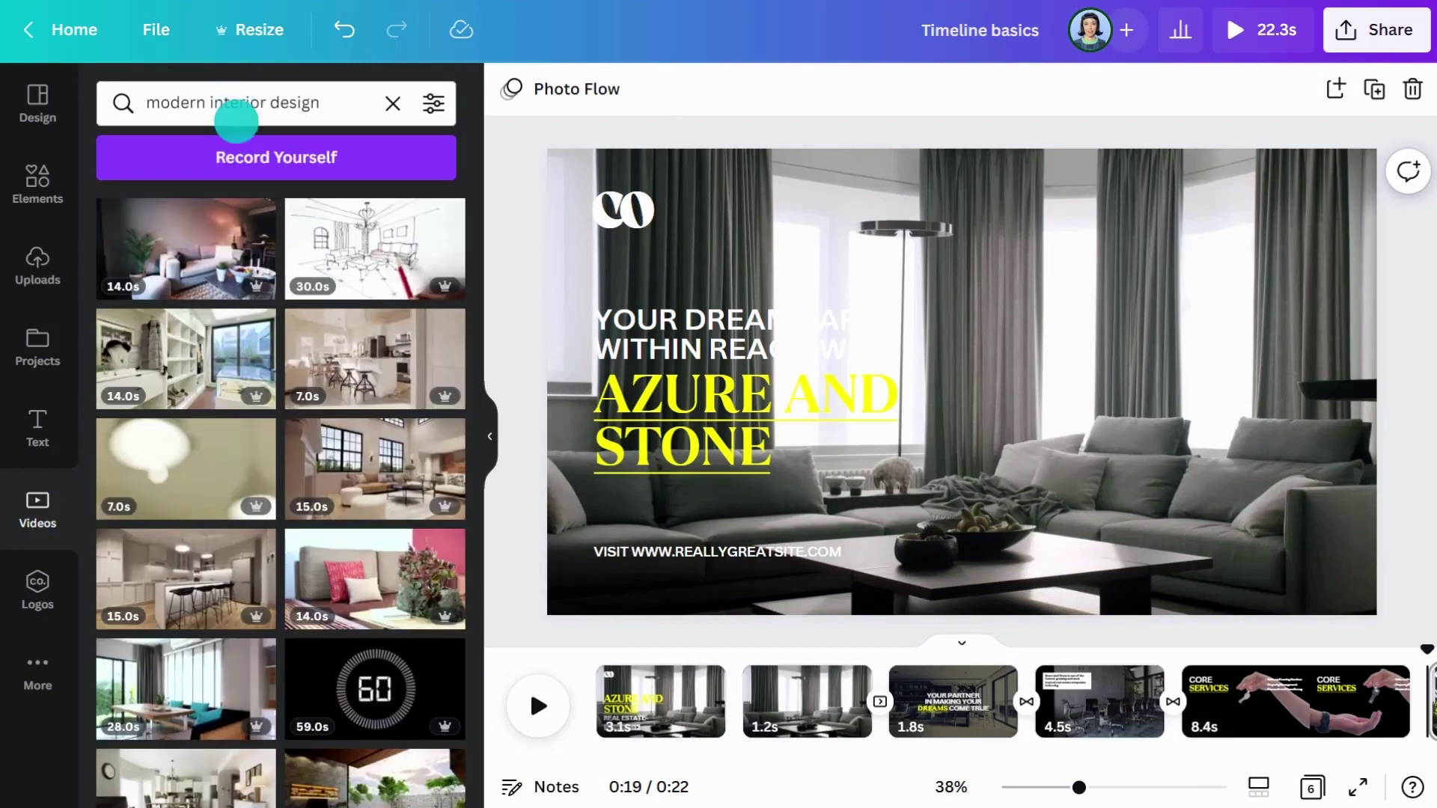
scroll(273, 294, down, 5)
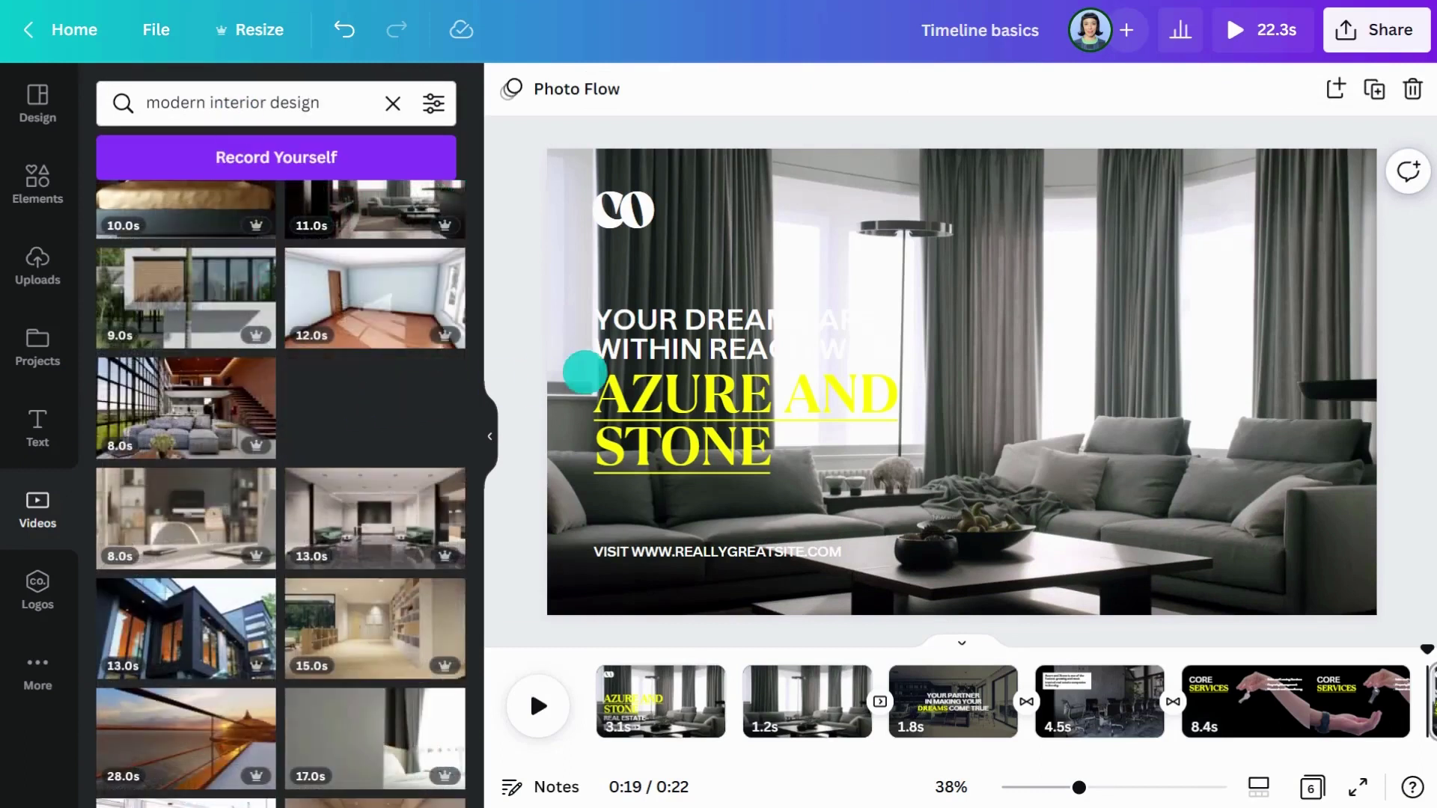
drag(584, 372, 553, 389)
click(490, 430)
Apply a Circle Wipe transition after the Core Services slide, leading into the closing page
click(733, 711)
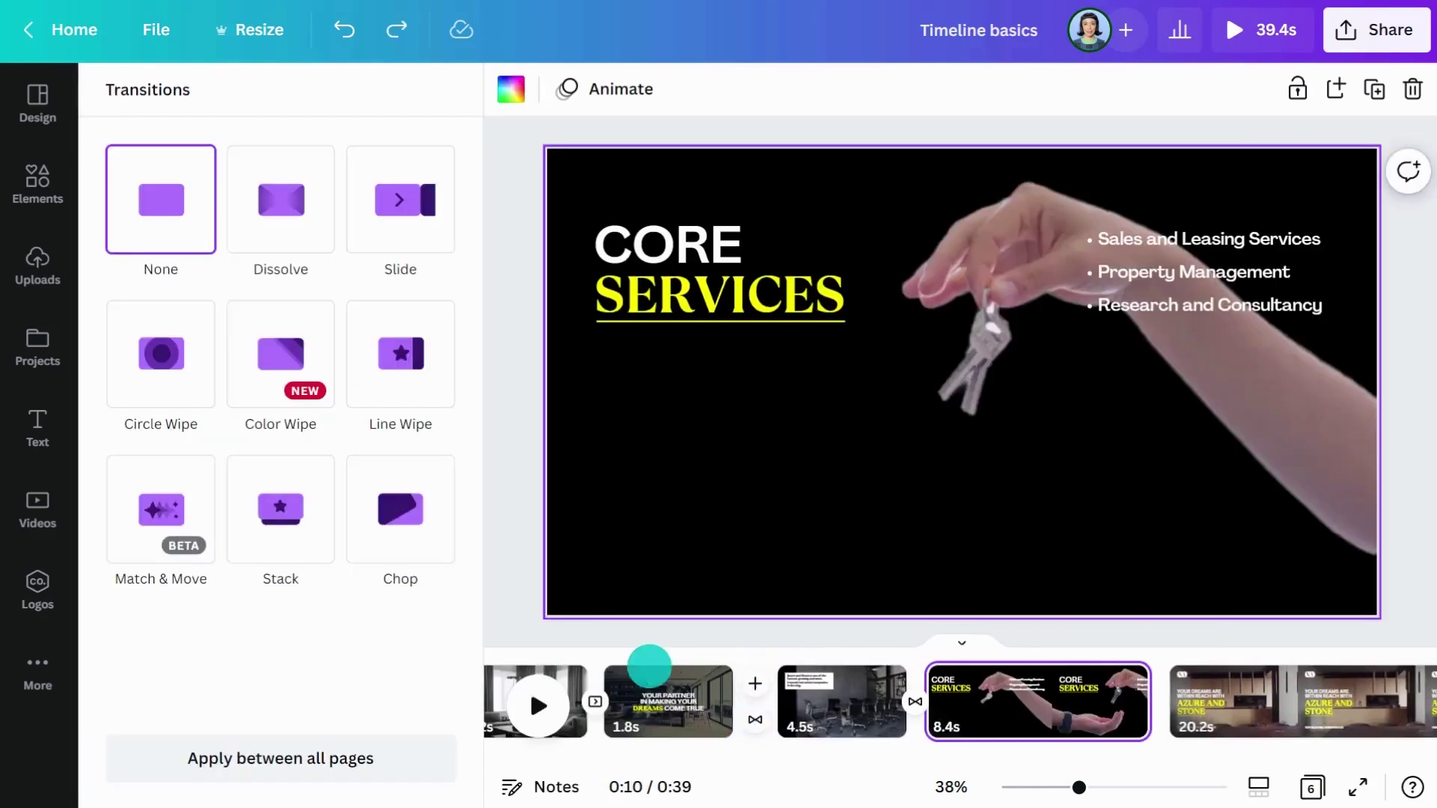
click(152, 357)
key(Escape)
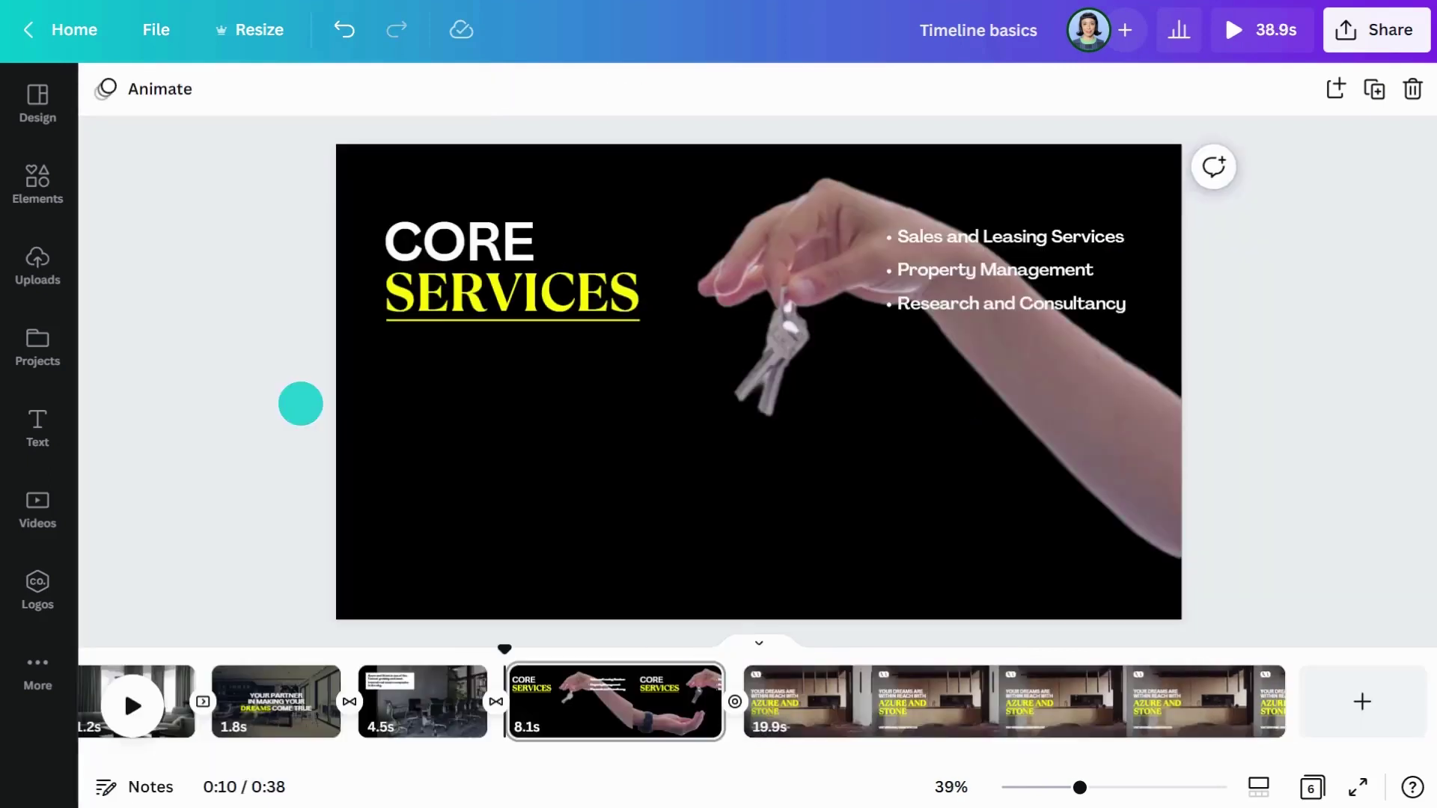